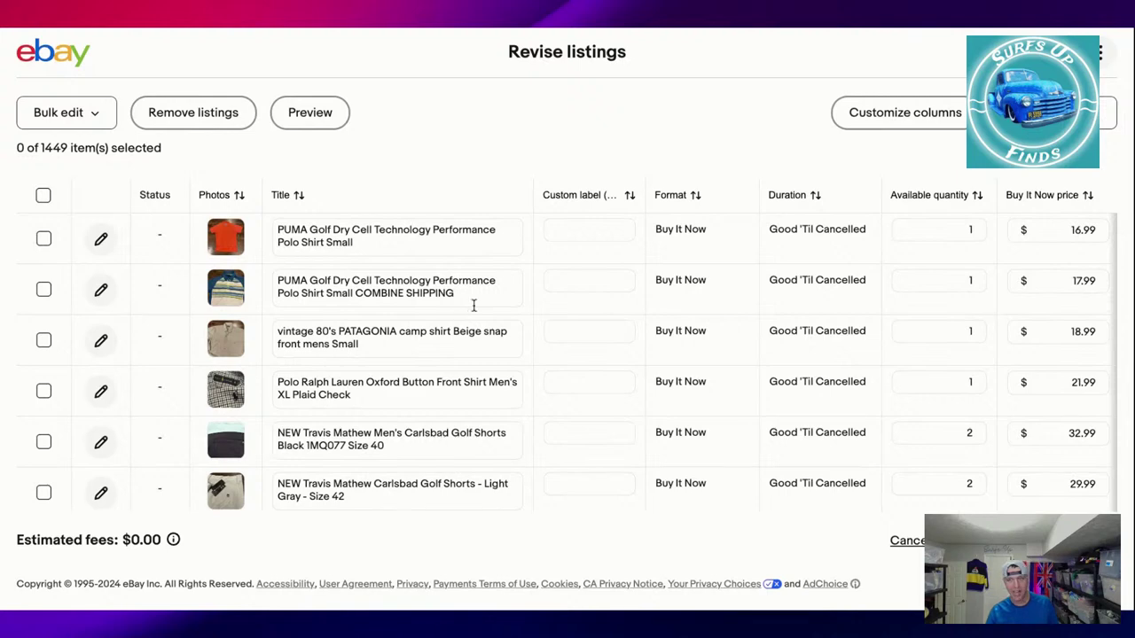
{"action": "scroll", "coordinate": [522, 303], "scroll_direction": "down", "scroll_amount": 3}
{"action": "scroll", "coordinate": [522, 303], "scroll_direction": "up", "scroll_amount": 2}
{"action": "scroll", "coordinate": [522, 303], "scroll_direction": "up", "scroll_amount": 2}
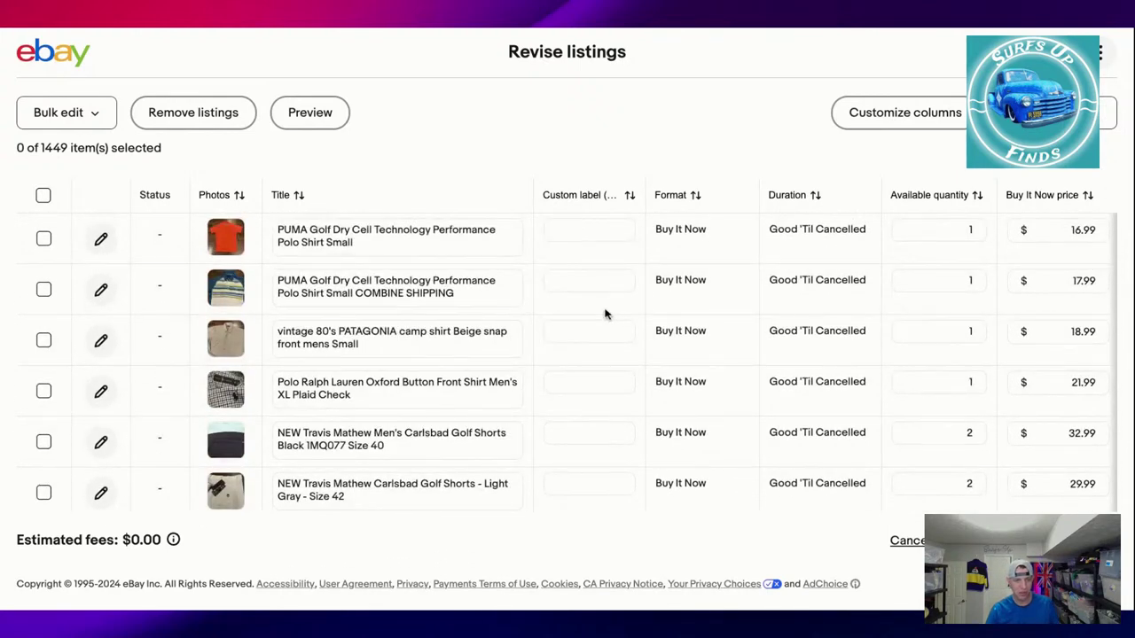
{"action": "scroll", "coordinate": [500, 300], "scroll_direction": "down", "scroll_amount": 10}
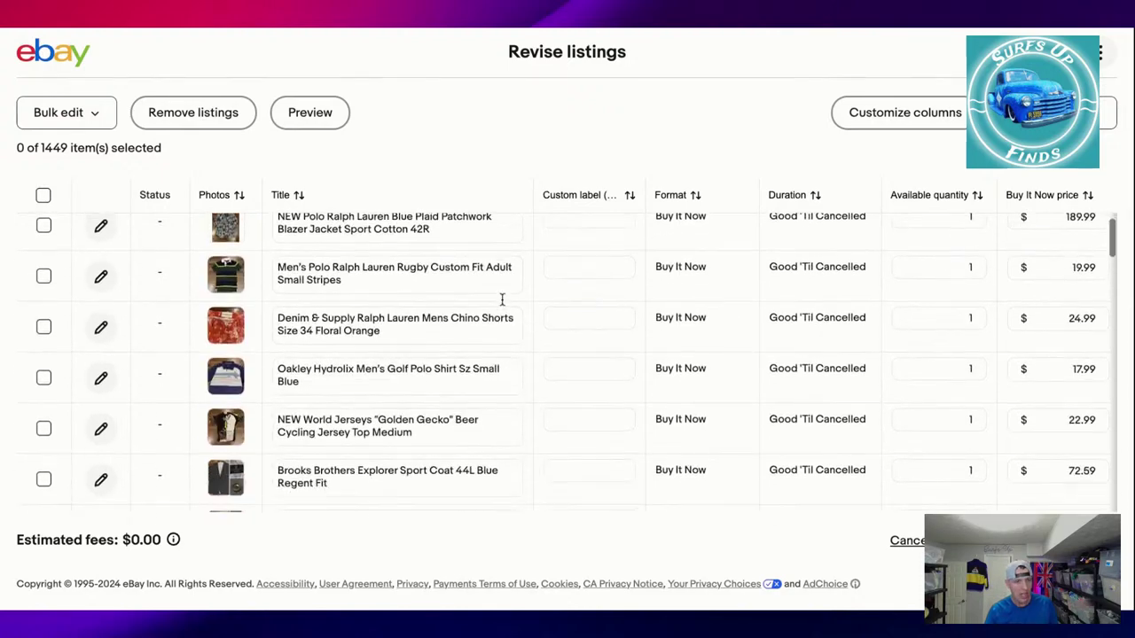
{"action": "scroll", "coordinate": [502, 302], "scroll_direction": "up", "scroll_amount": 10}
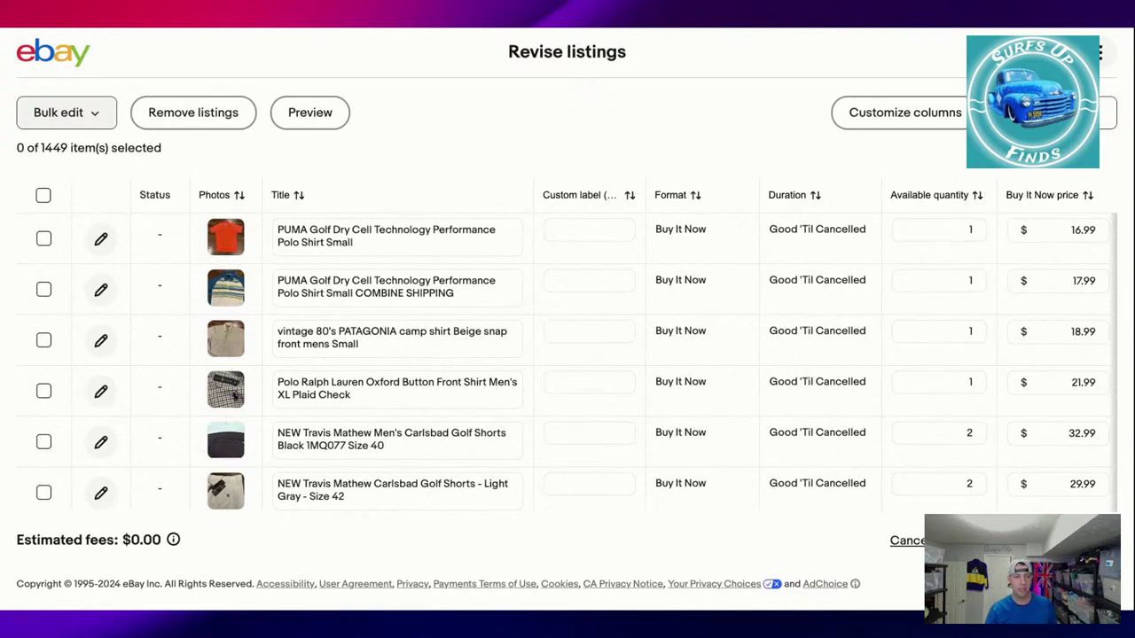
Try bulk editing the shipping policy with nothing selected, then dismiss the No listings selected warning
{"action": "left_click", "coordinate": [66, 113]}
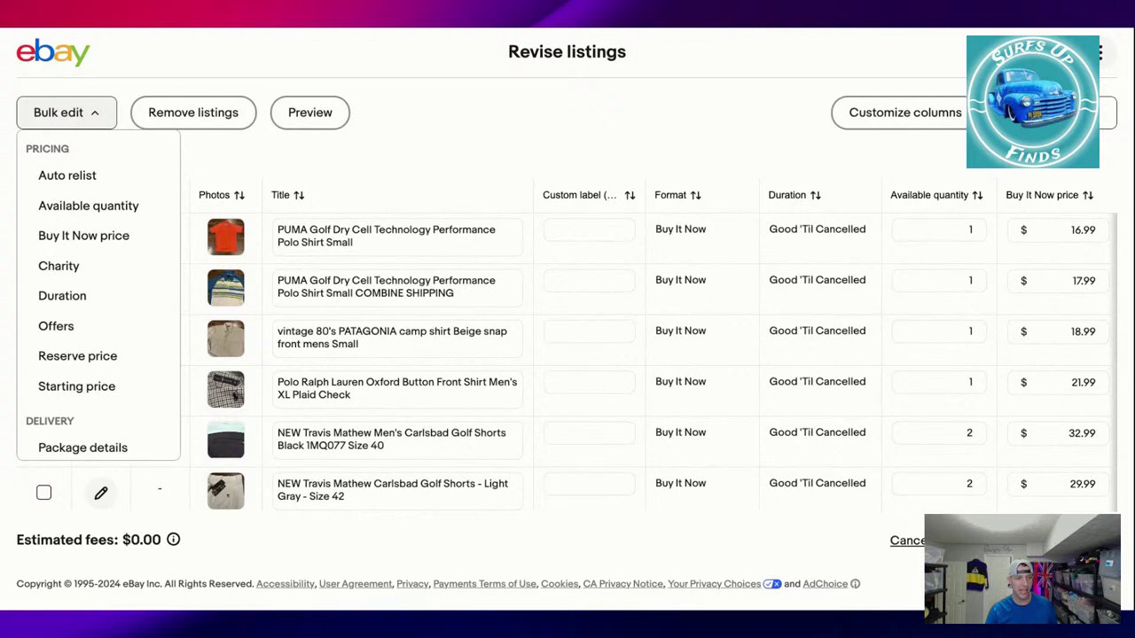
{"action": "scroll", "coordinate": [115, 244], "scroll_direction": "down", "scroll_amount": 5}
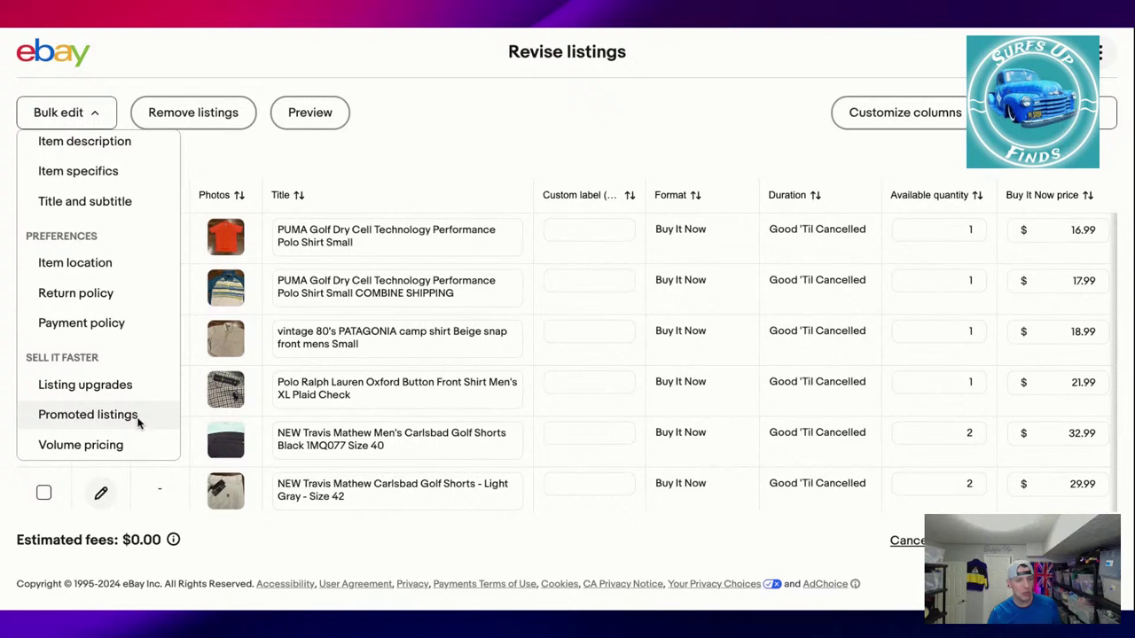
{"action": "scroll", "coordinate": [124, 266], "scroll_direction": "up", "scroll_amount": 5}
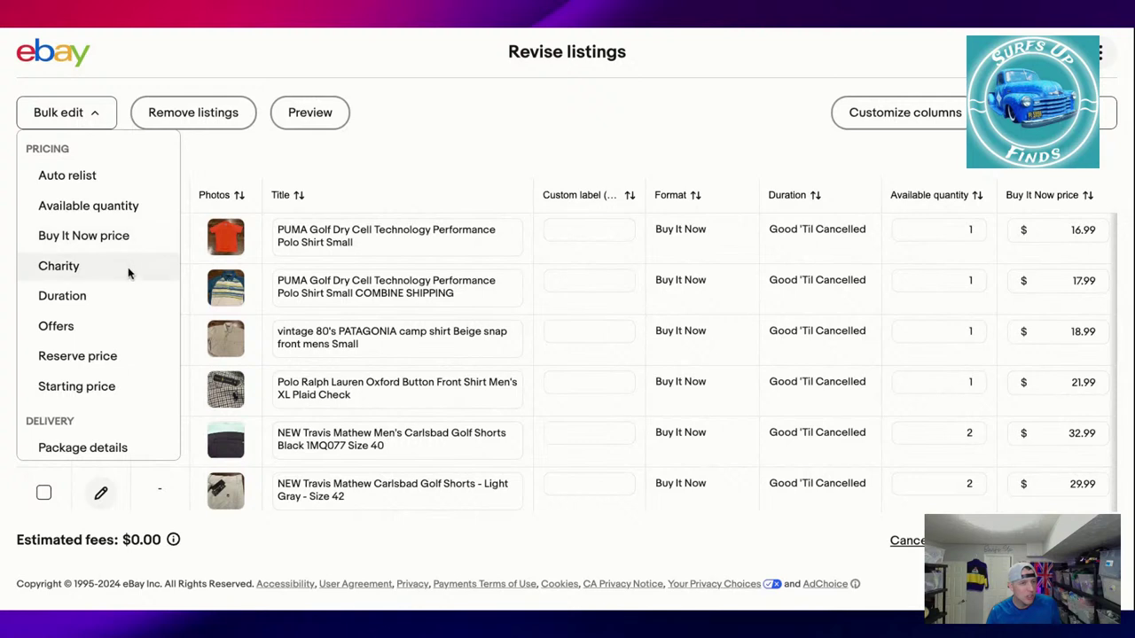
{"action": "scroll", "coordinate": [124, 298], "scroll_direction": "down", "scroll_amount": 1}
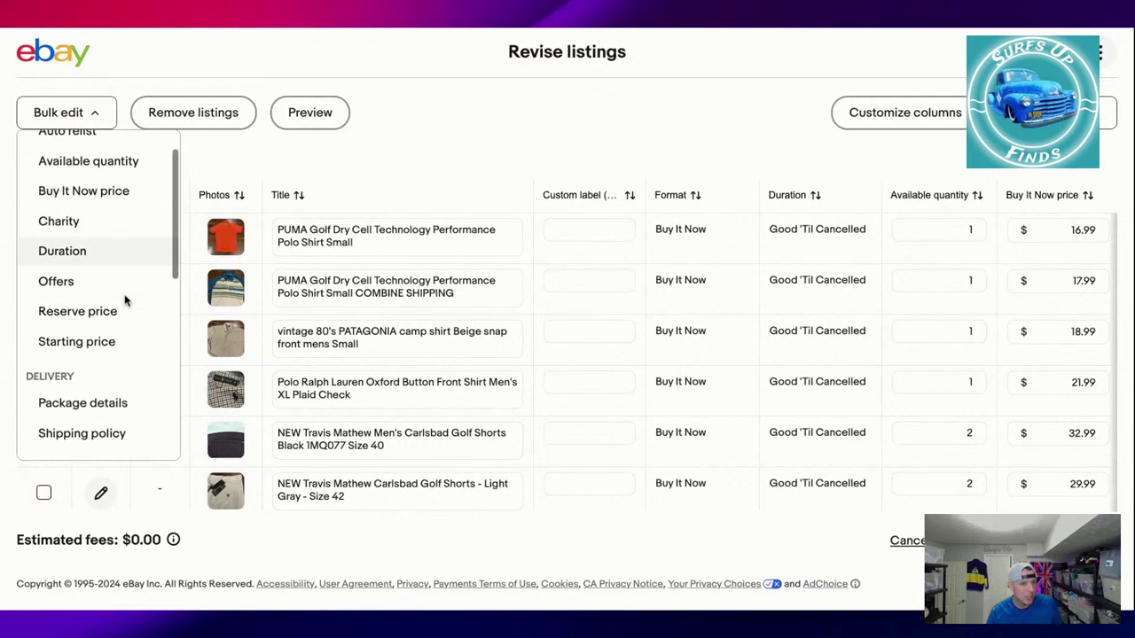
{"action": "scroll", "coordinate": [128, 353], "scroll_direction": "down", "scroll_amount": 2}
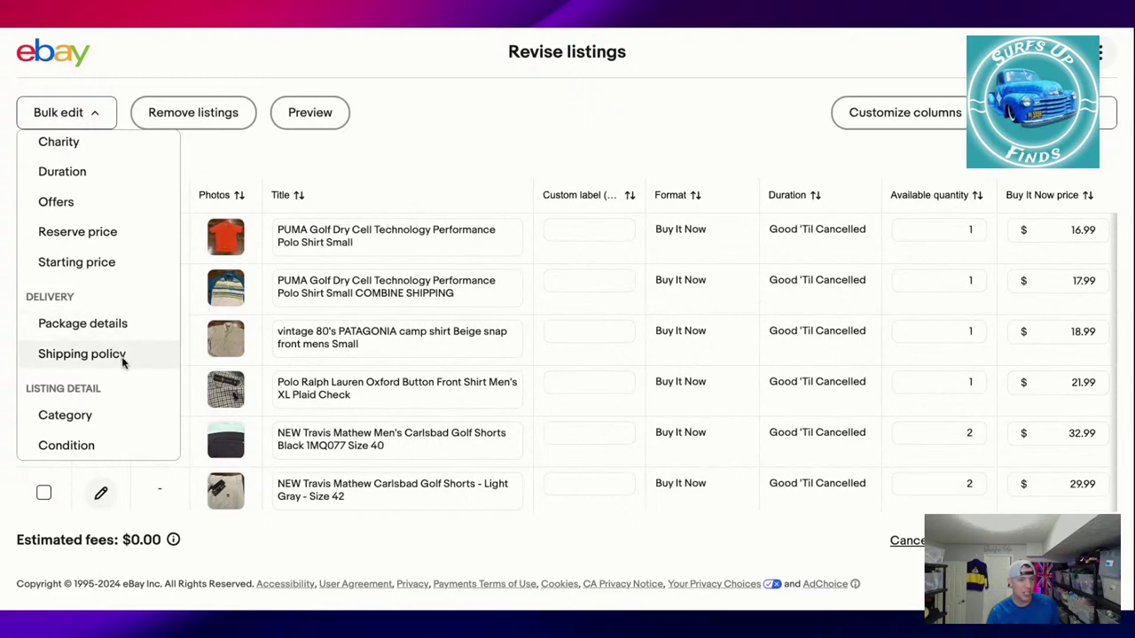
{"action": "left_click", "coordinate": [122, 356]}
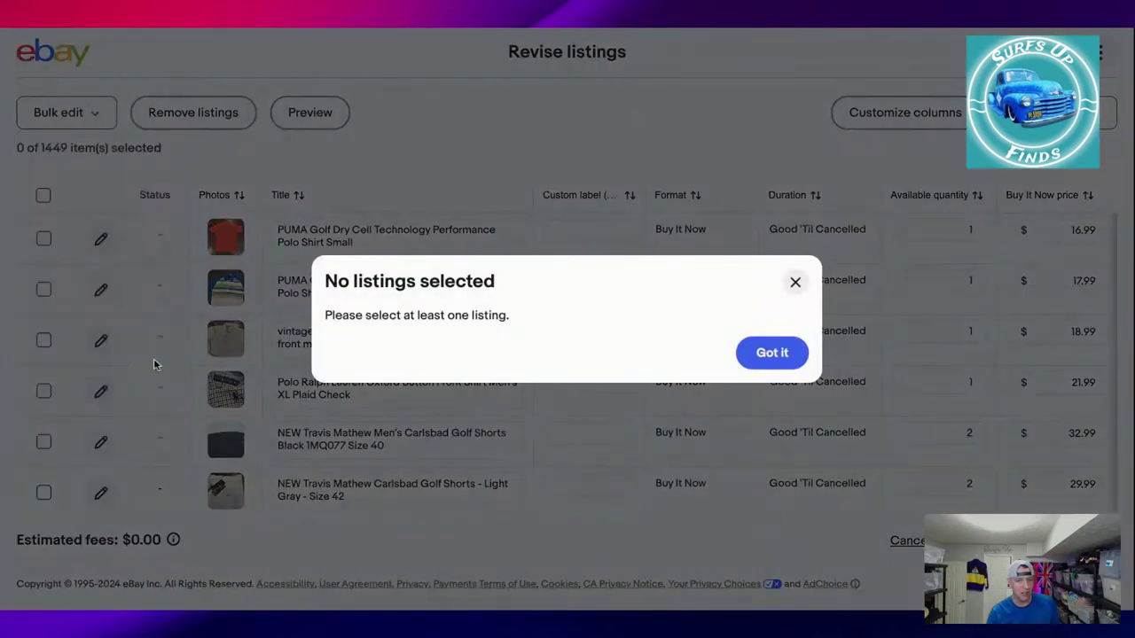
{"action": "left_click", "coordinate": [795, 281]}
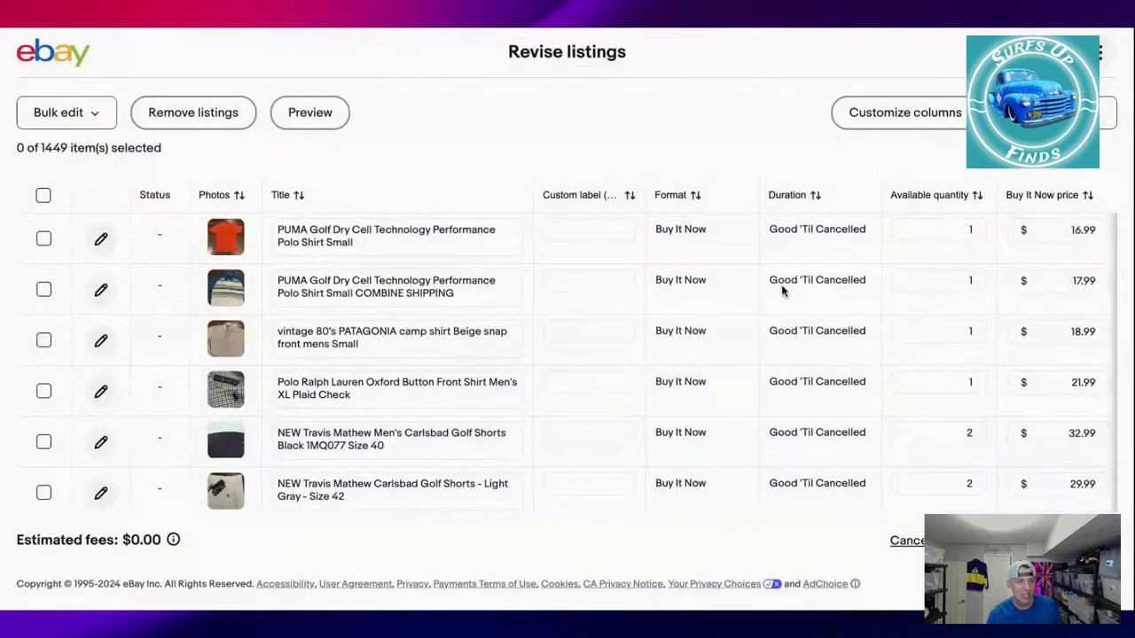
Select all 1449 listings, close the Bulk edit list and go back to active listings
{"action": "left_click", "coordinate": [45, 196]}
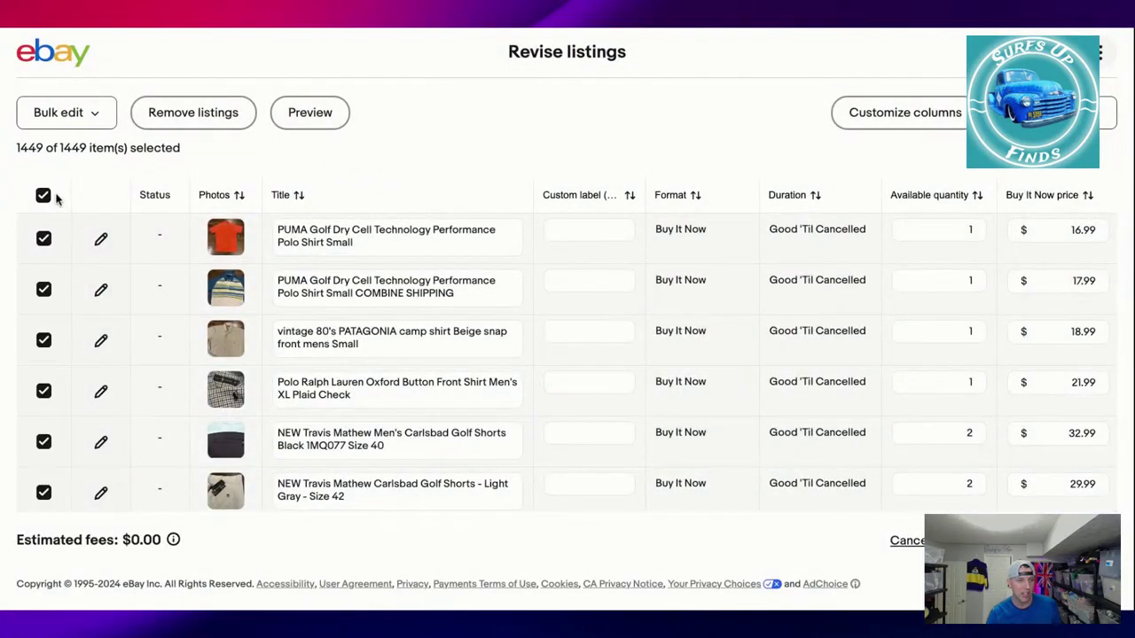
{"action": "left_click", "coordinate": [84, 115]}
{"action": "scroll", "coordinate": [106, 282], "scroll_direction": "down", "scroll_amount": 1}
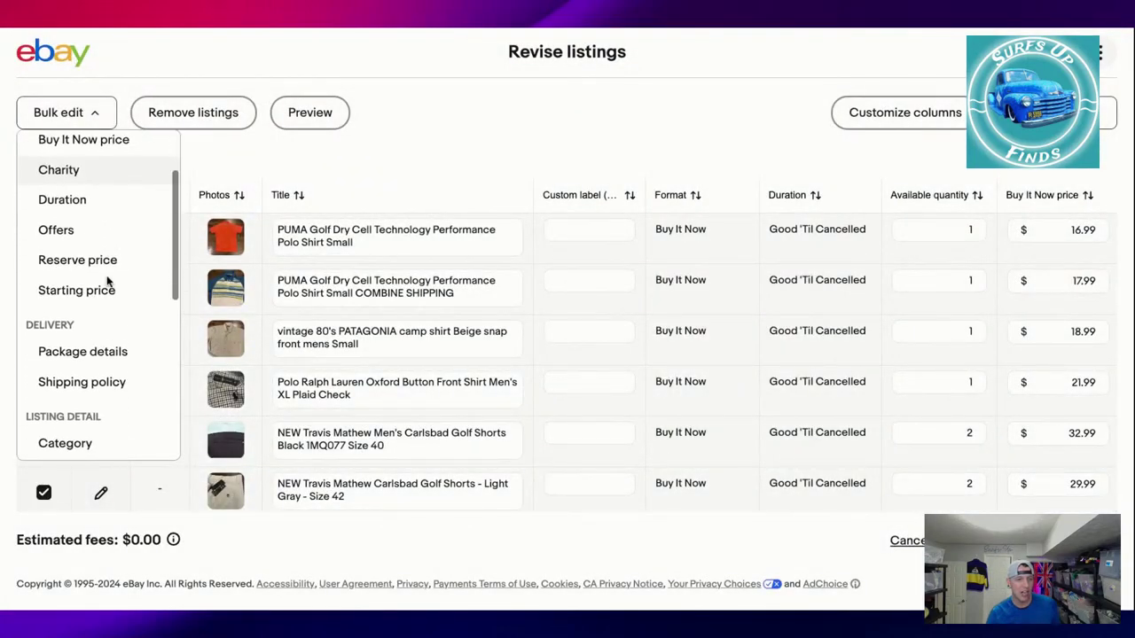
{"action": "scroll", "coordinate": [121, 311], "scroll_direction": "down", "scroll_amount": 1}
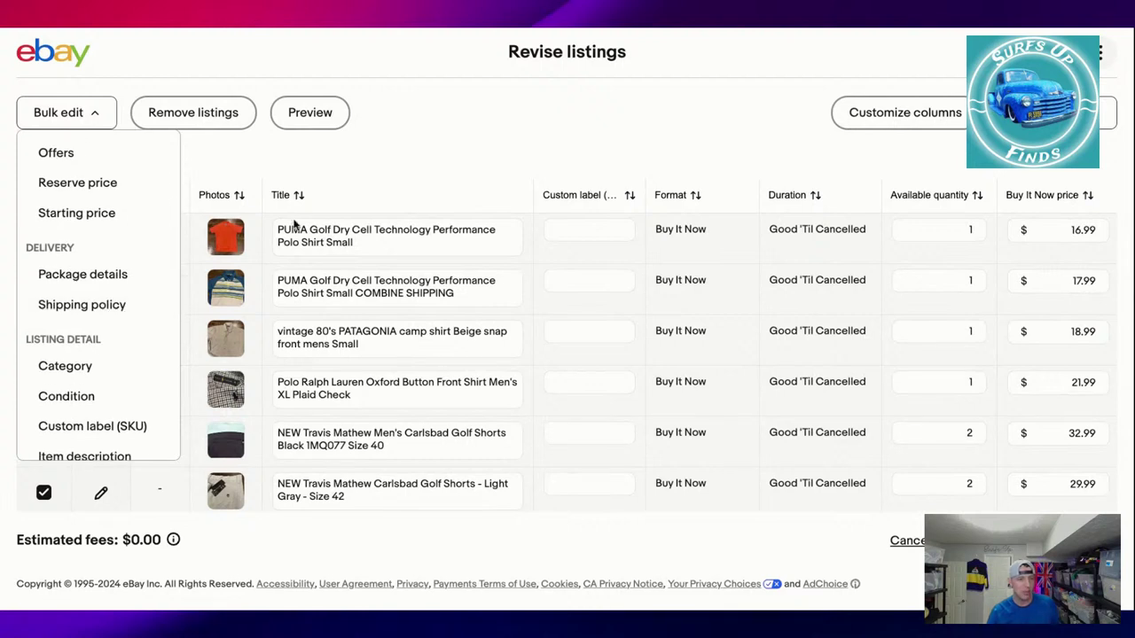
{"action": "left_click", "coordinate": [489, 115]}
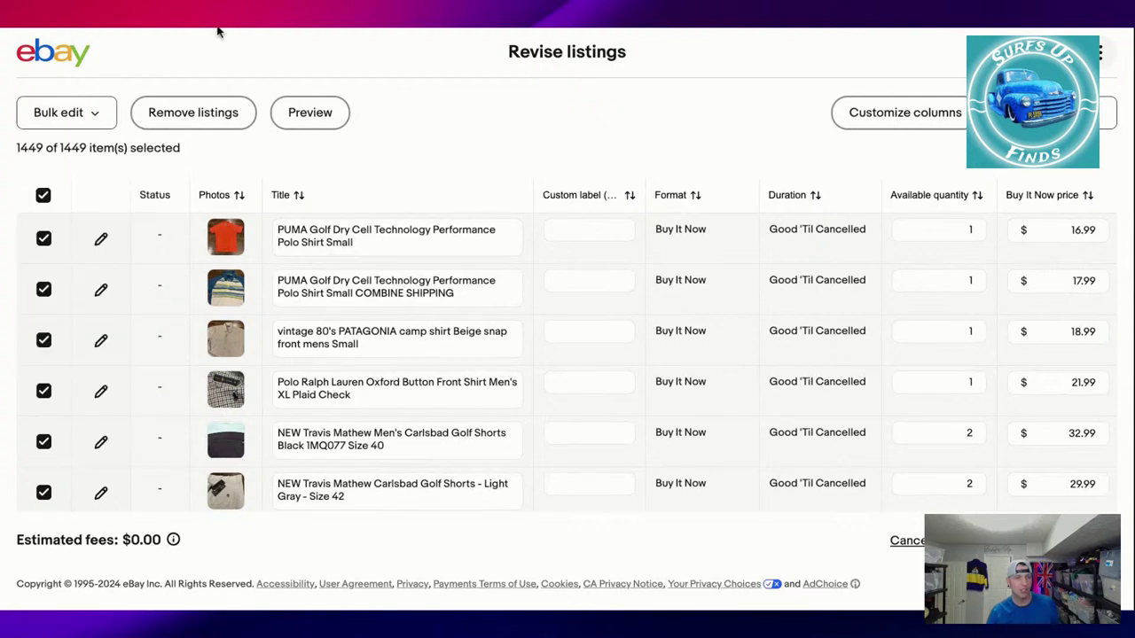
{"action": "key", "text": "alt+Left"}
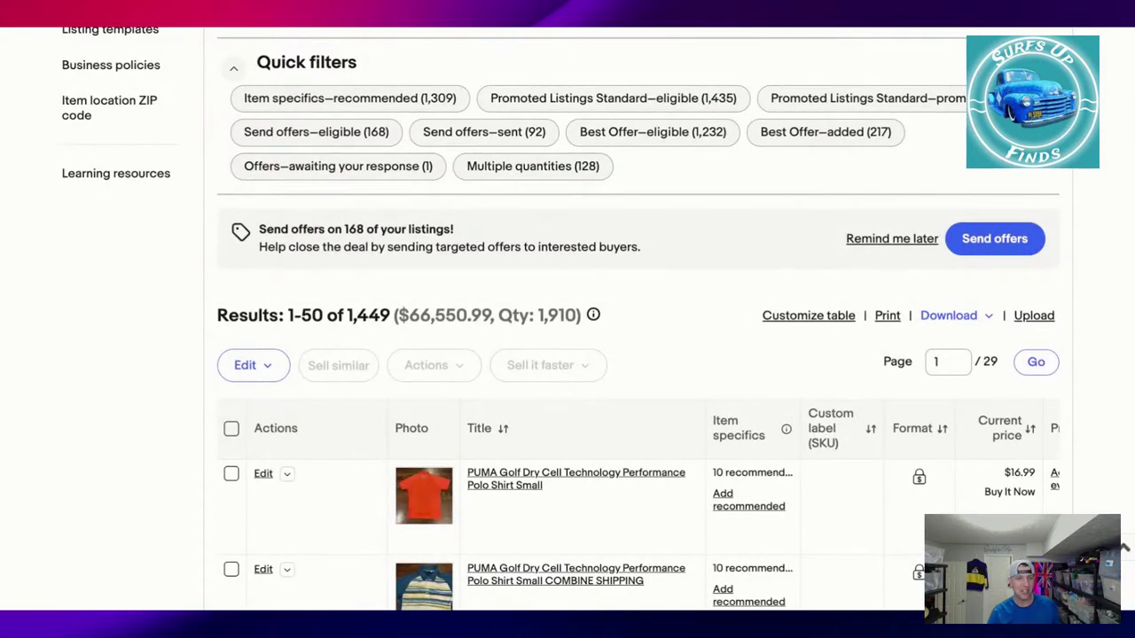
From Listings, choose Edit all 1449 listings and continue with a new edit instead of the draft
{"action": "scroll", "coordinate": [765, 317], "scroll_direction": "up", "scroll_amount": 8}
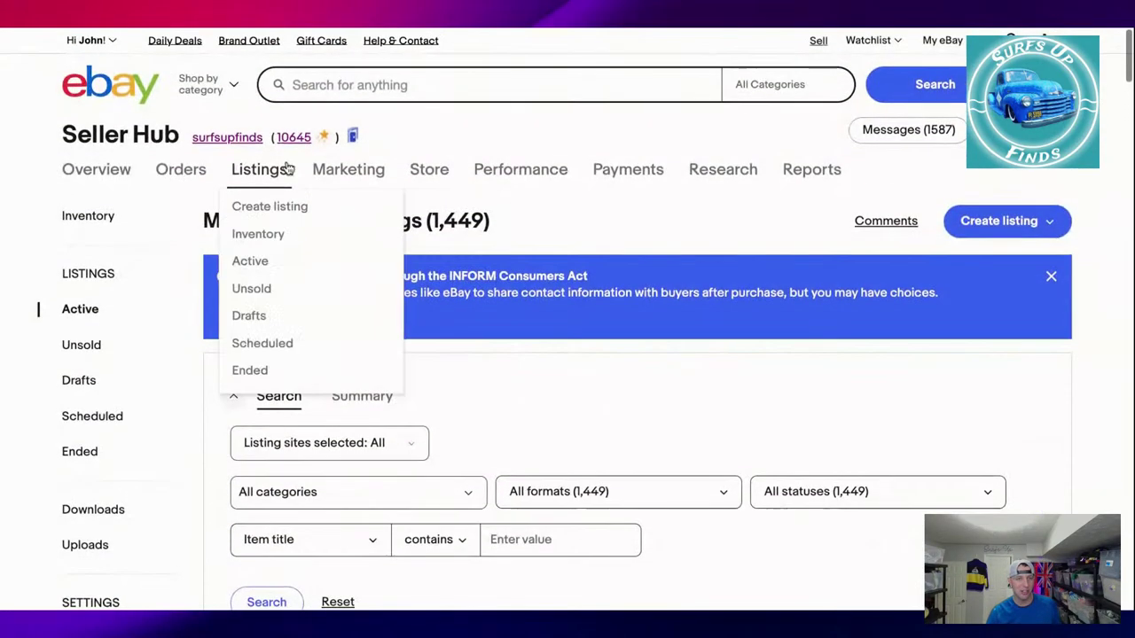
{"action": "left_click", "coordinate": [279, 176]}
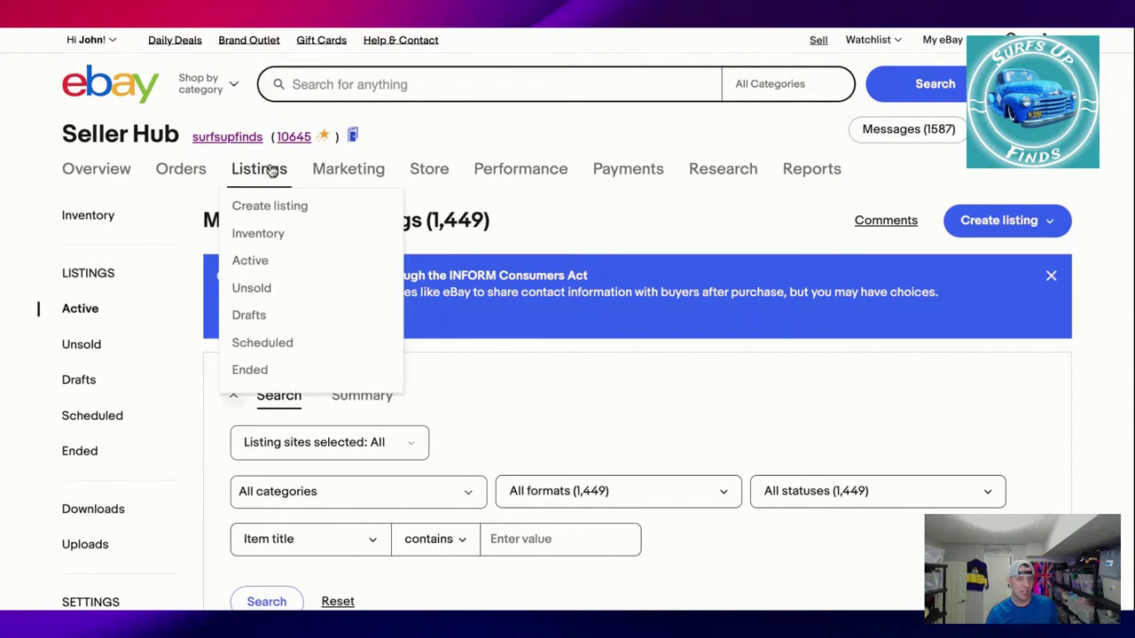
{"action": "scroll", "coordinate": [532, 403], "scroll_direction": "down", "scroll_amount": 7}
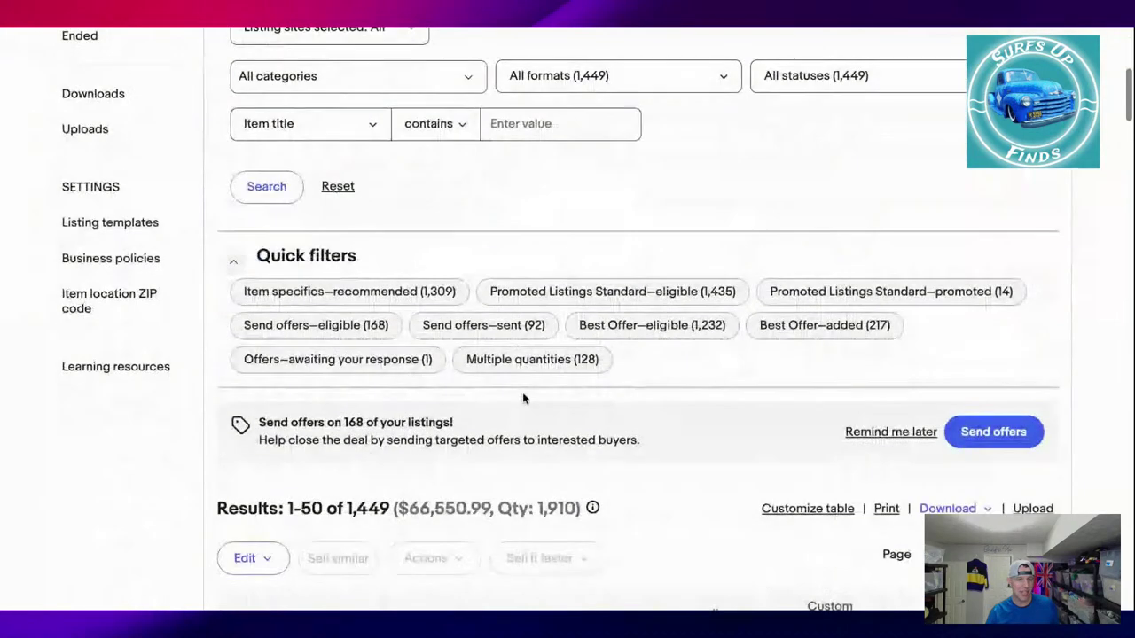
{"action": "left_click", "coordinate": [246, 378]}
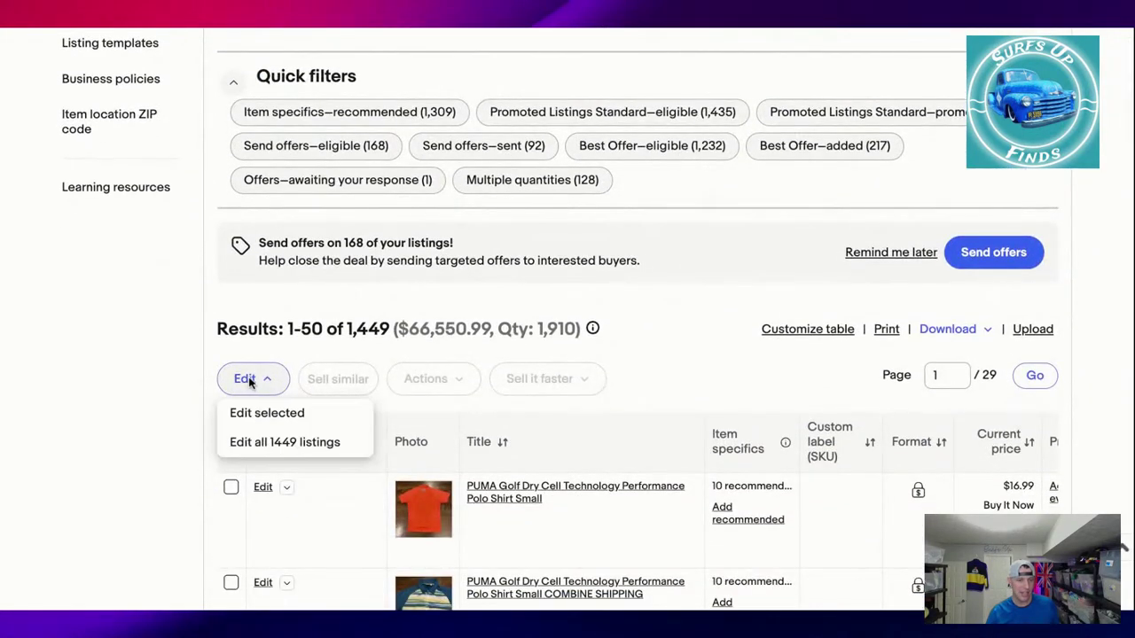
{"action": "left_click", "coordinate": [323, 446]}
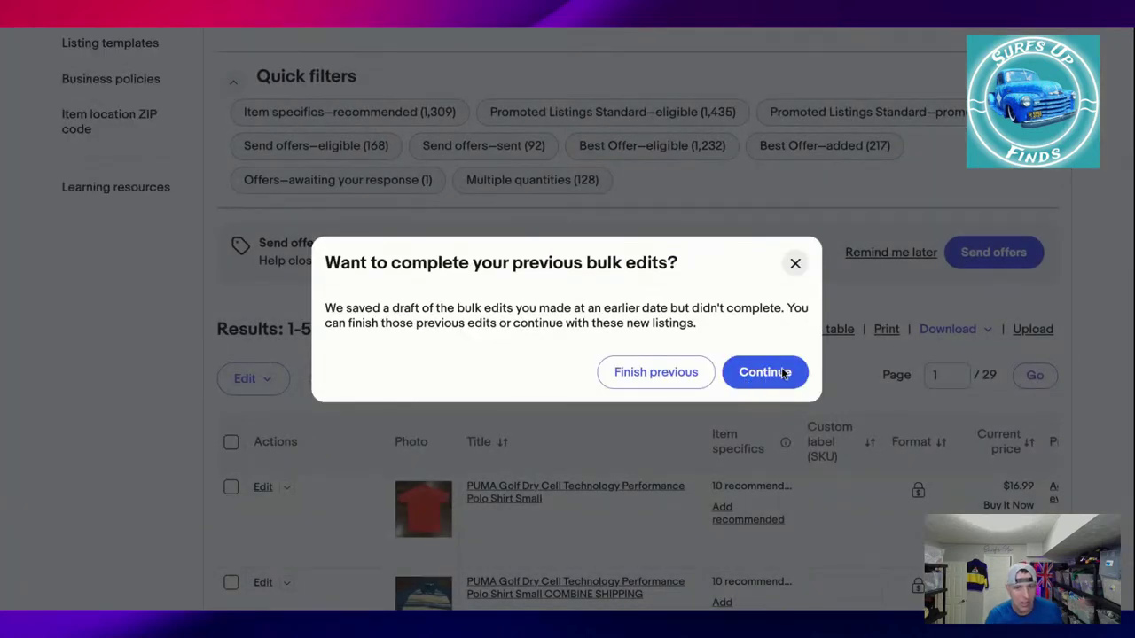
{"action": "left_click", "coordinate": [777, 373]}
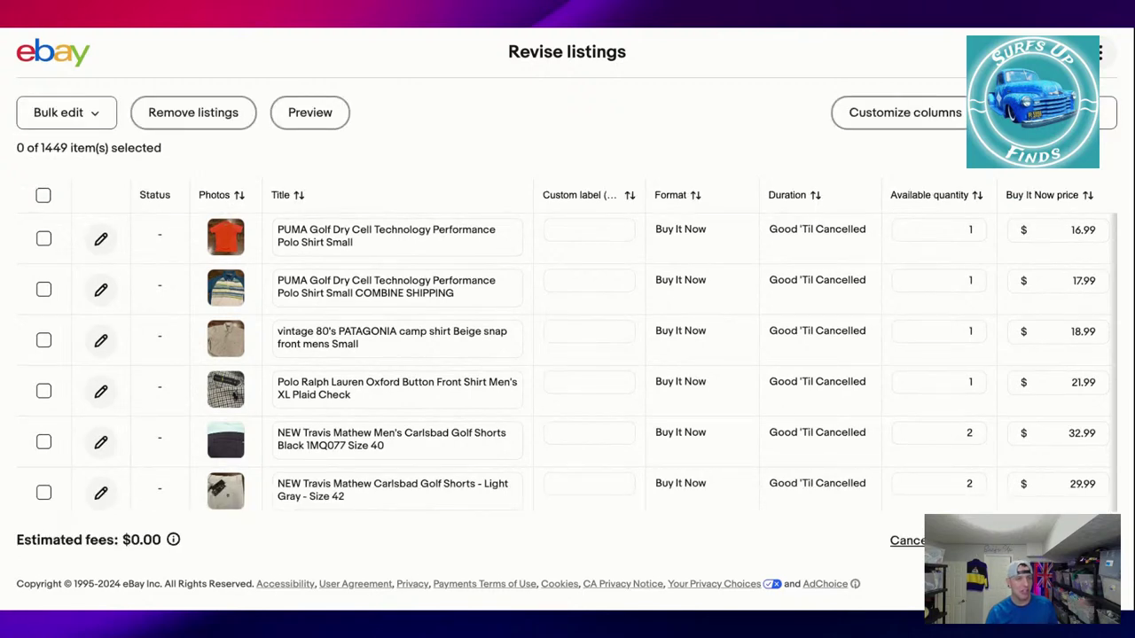
Select all 1449 listings and open the Item description editor under Listing detail
{"action": "left_click", "coordinate": [43, 194]}
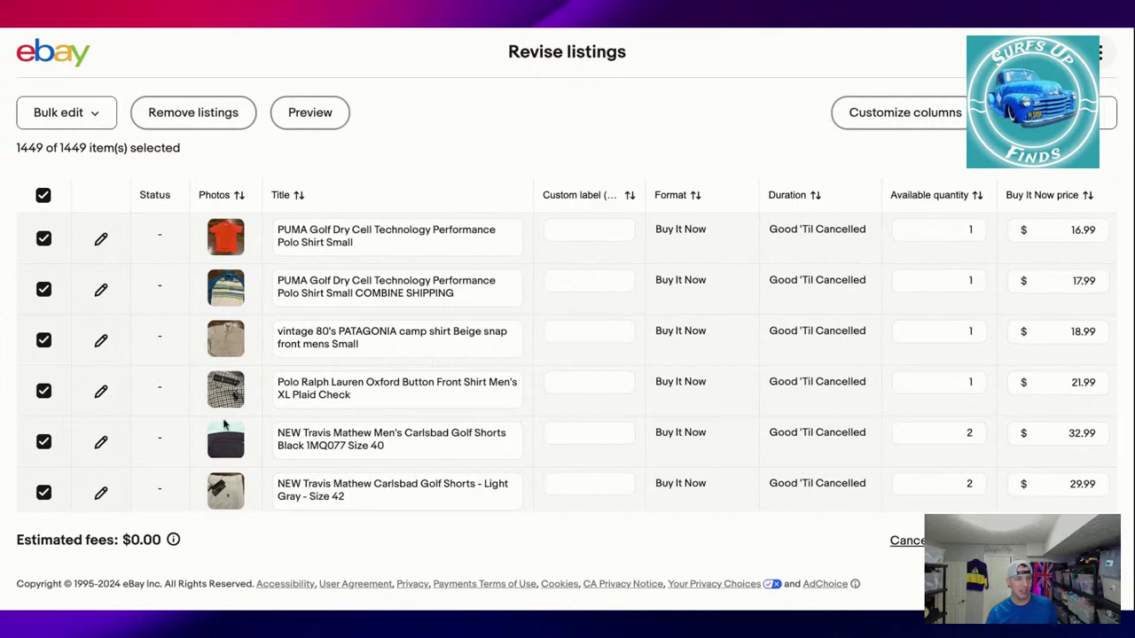
{"action": "left_click", "coordinate": [96, 115]}
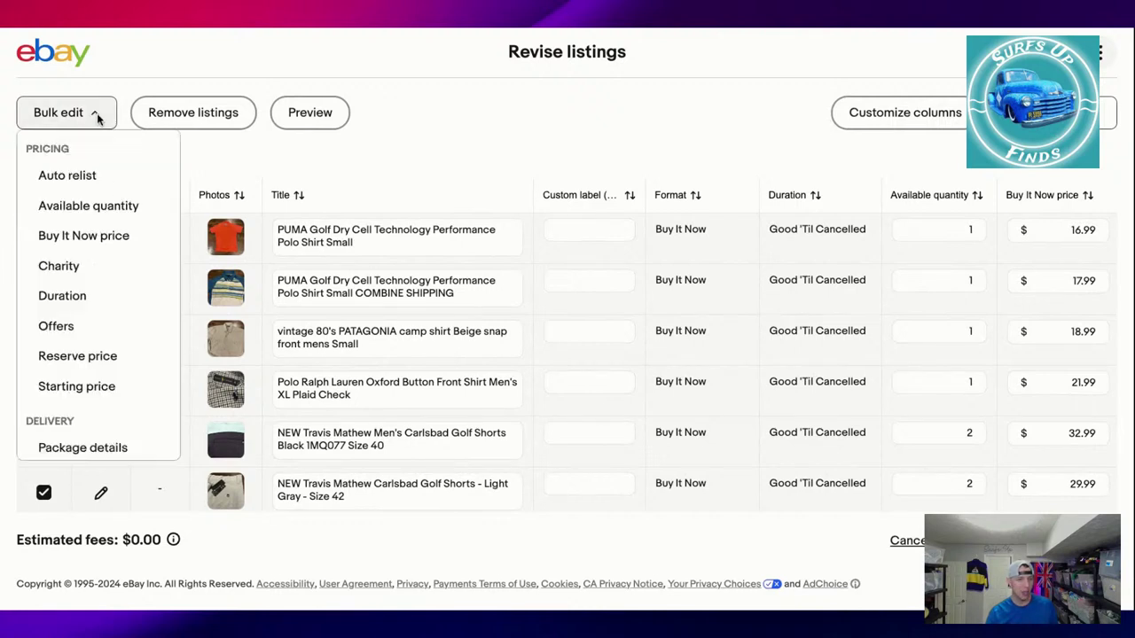
{"action": "scroll", "coordinate": [114, 296], "scroll_direction": "down", "scroll_amount": 2}
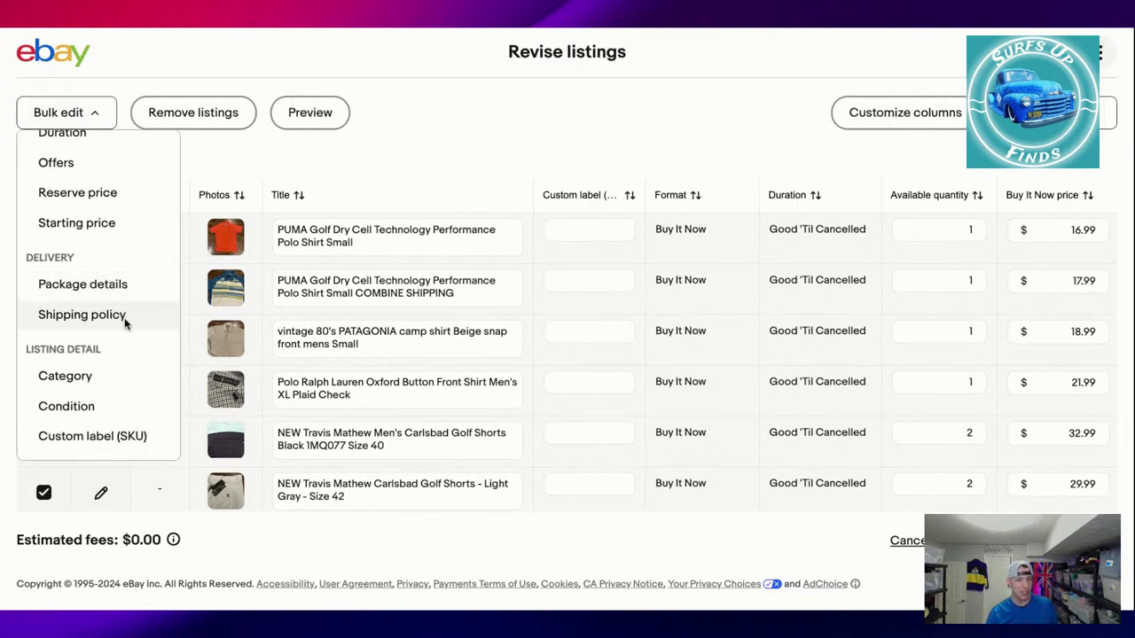
{"action": "scroll", "coordinate": [127, 301], "scroll_direction": "down", "scroll_amount": 1}
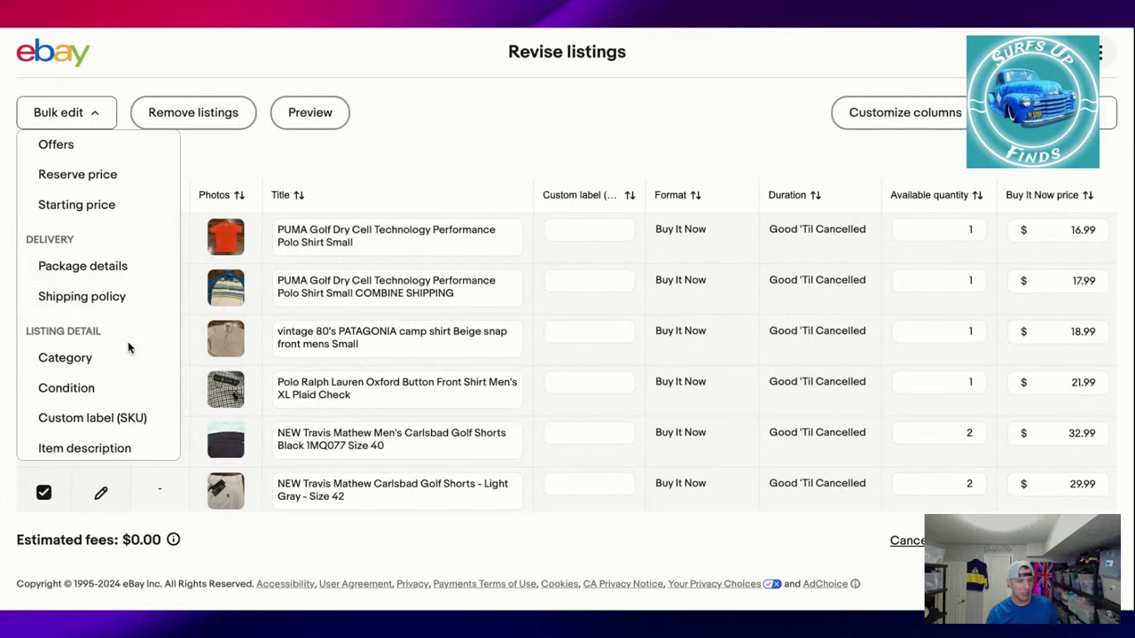
{"action": "scroll", "coordinate": [127, 341], "scroll_direction": "down", "scroll_amount": 3}
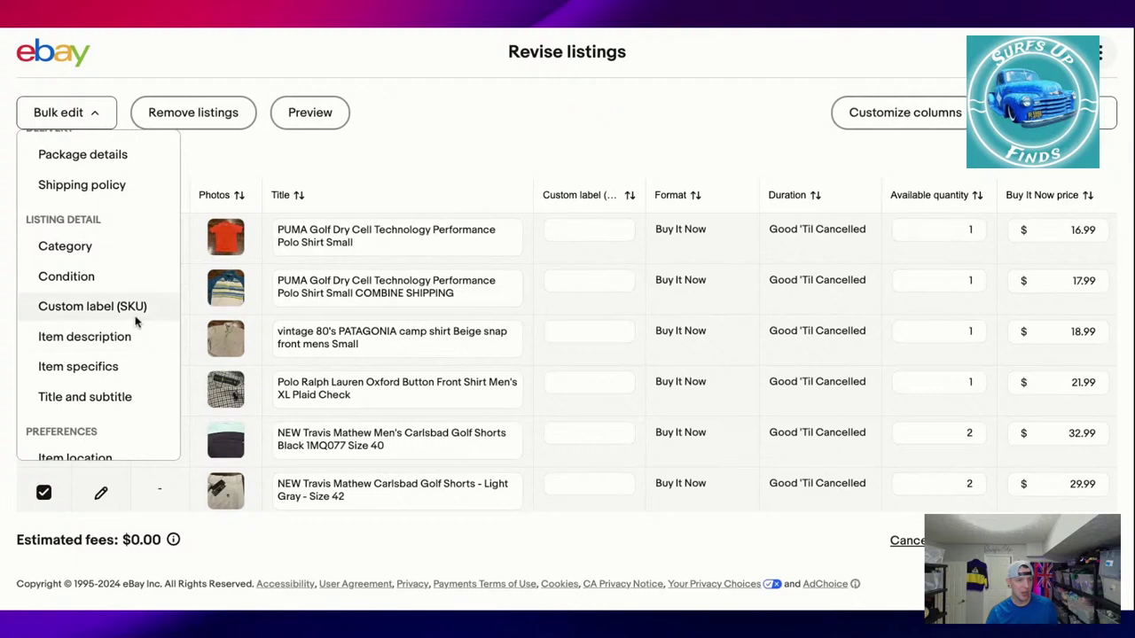
{"action": "scroll", "coordinate": [138, 335], "scroll_direction": "down", "scroll_amount": 1}
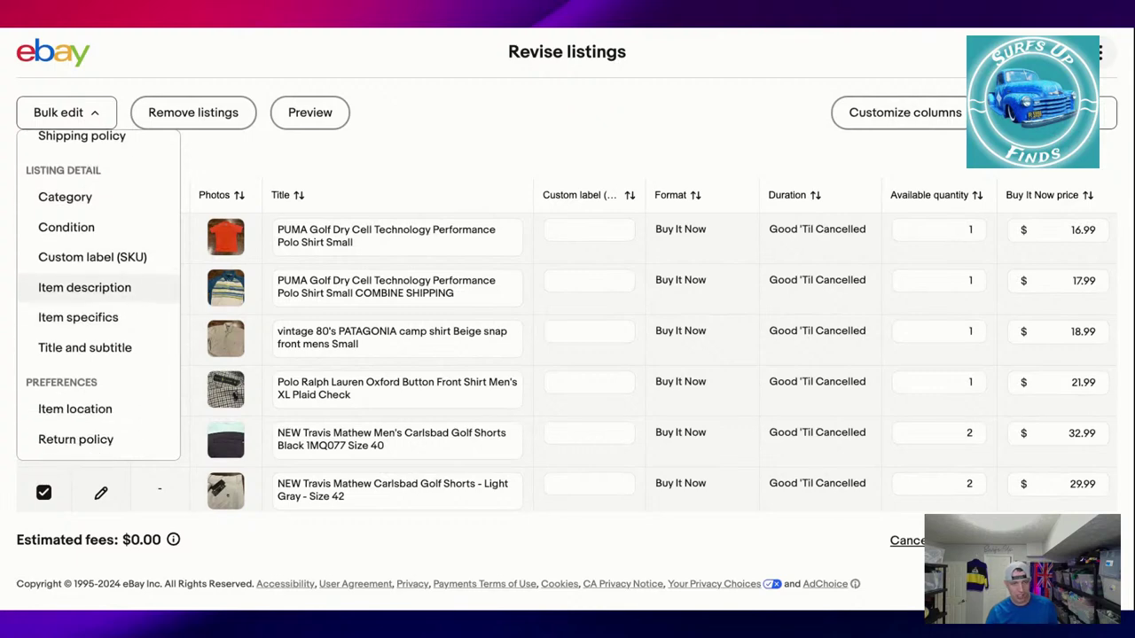
{"action": "left_click", "coordinate": [84, 288]}
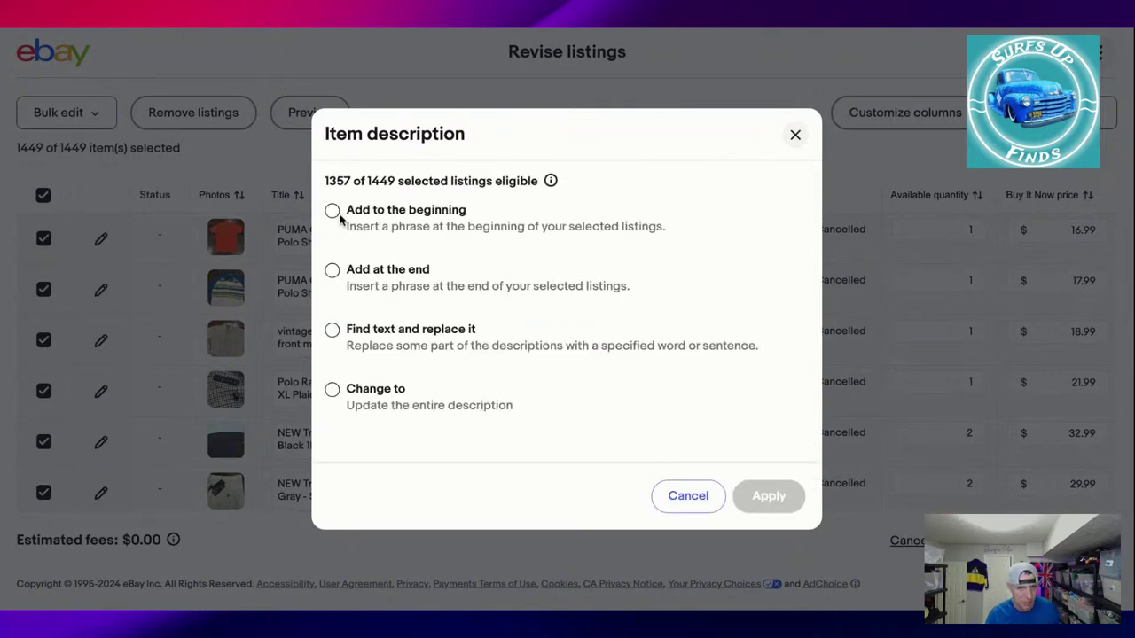
Preview the 'Change to' description option, then cancel the Item description editor unchanged
{"action": "left_click", "coordinate": [332, 391]}
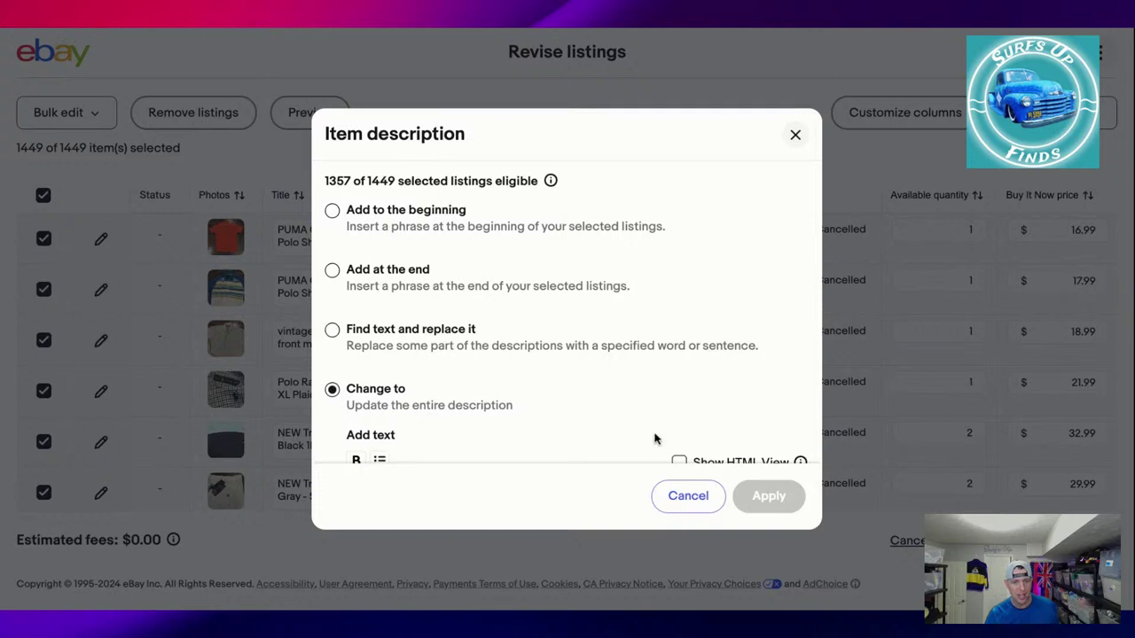
{"action": "scroll", "coordinate": [656, 439], "scroll_direction": "down", "scroll_amount": 2}
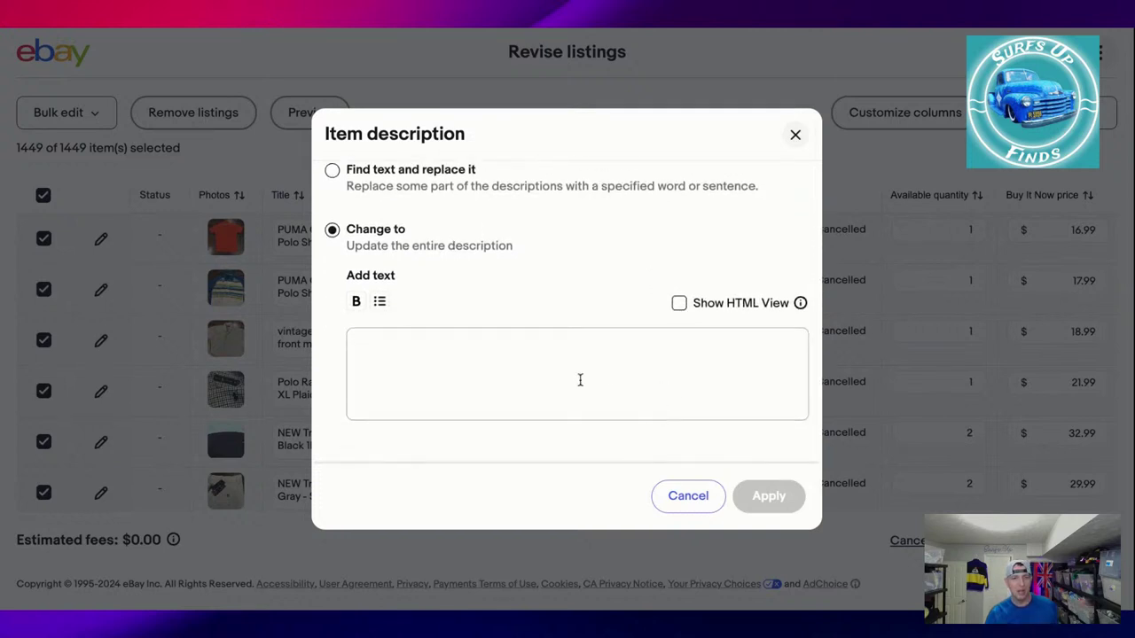
{"action": "scroll", "coordinate": [424, 349], "scroll_direction": "up", "scroll_amount": 2}
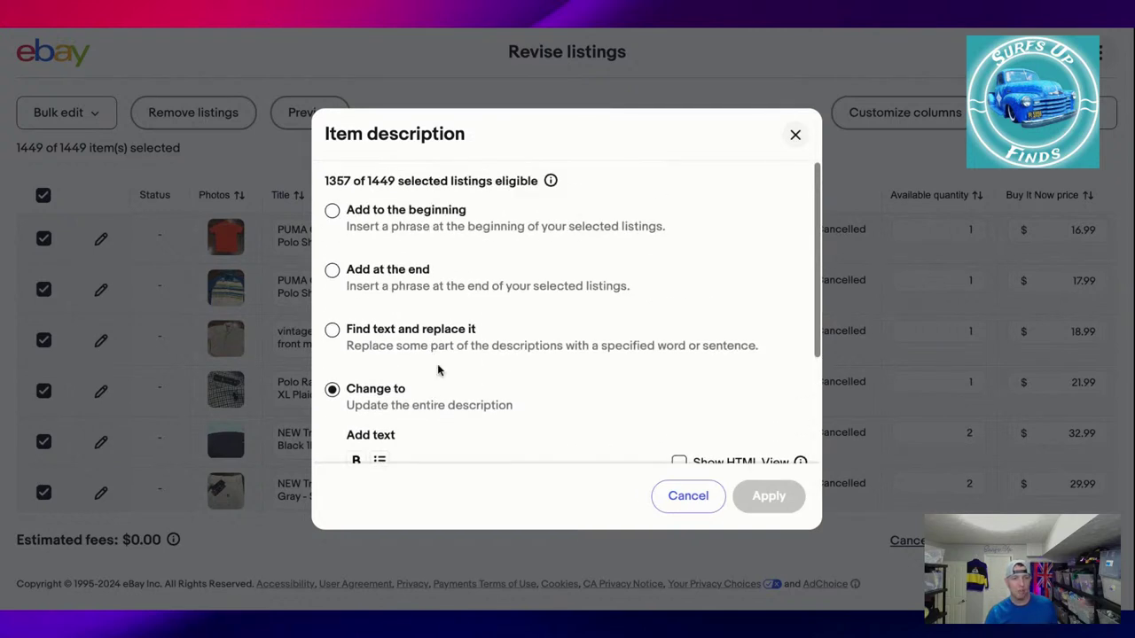
{"action": "scroll", "coordinate": [518, 333], "scroll_direction": "down", "scroll_amount": 2}
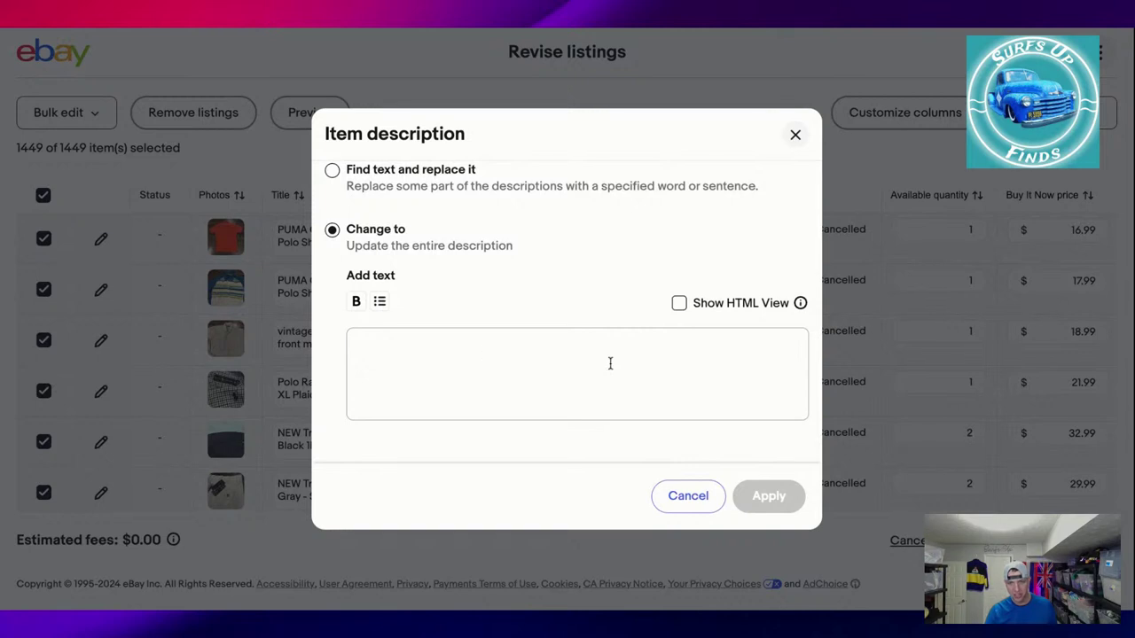
{"action": "scroll", "coordinate": [608, 363], "scroll_direction": "up", "scroll_amount": 2}
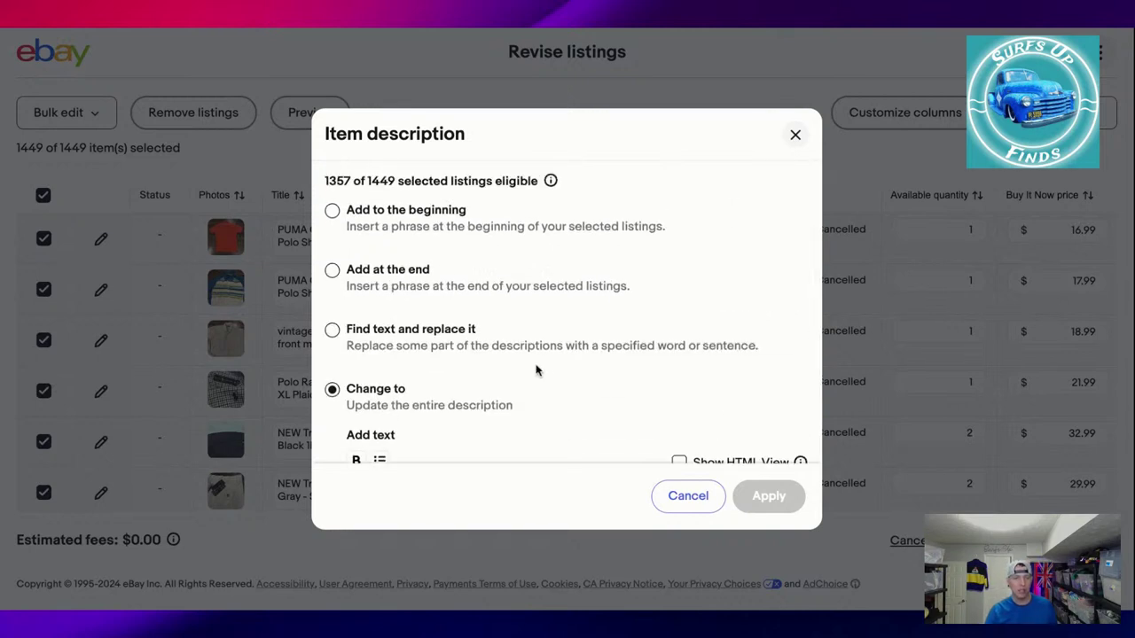
{"action": "scroll", "coordinate": [535, 370], "scroll_direction": "down", "scroll_amount": 2}
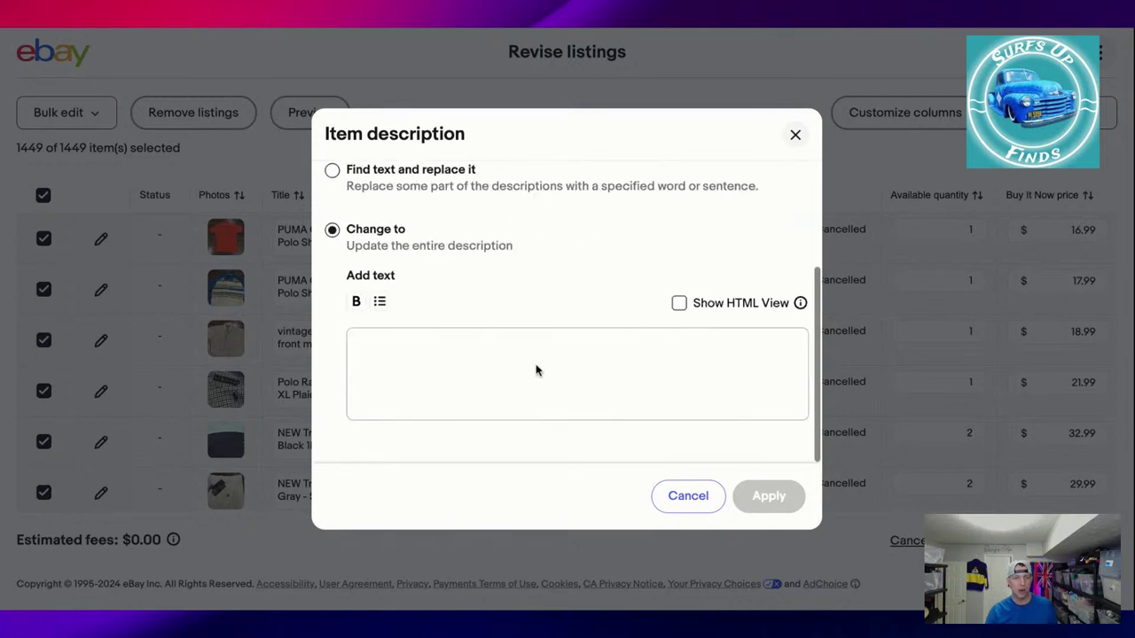
{"action": "left_click", "coordinate": [688, 496]}
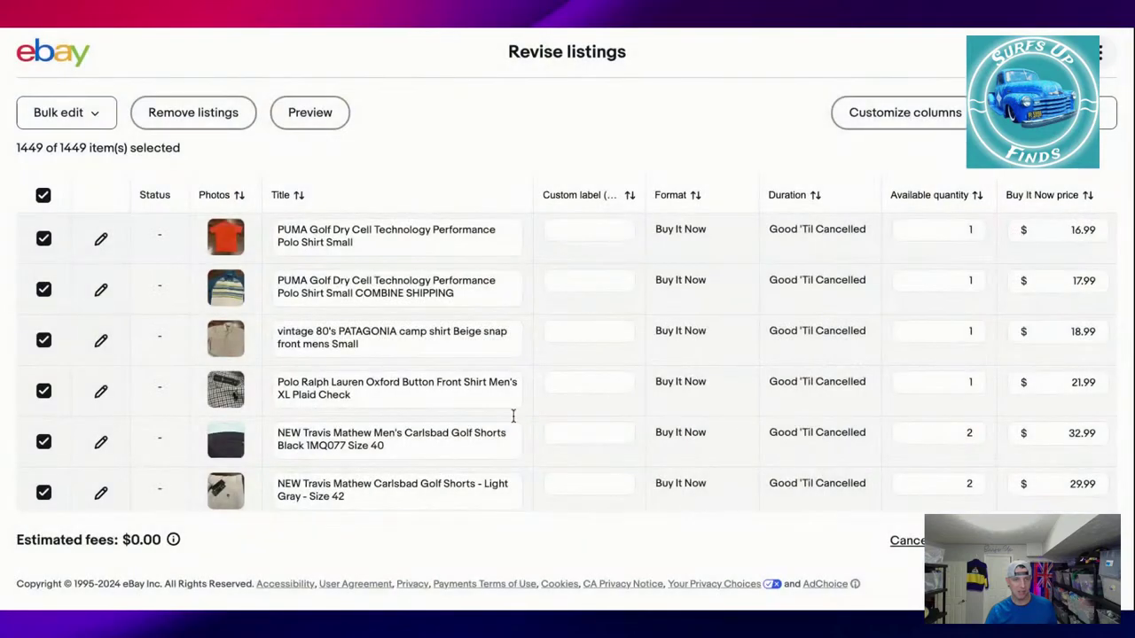
Browse the Bulk edit options list and close it without choosing a field
{"action": "left_click", "coordinate": [76, 124]}
{"action": "scroll", "coordinate": [88, 195], "scroll_direction": "down", "scroll_amount": 4}
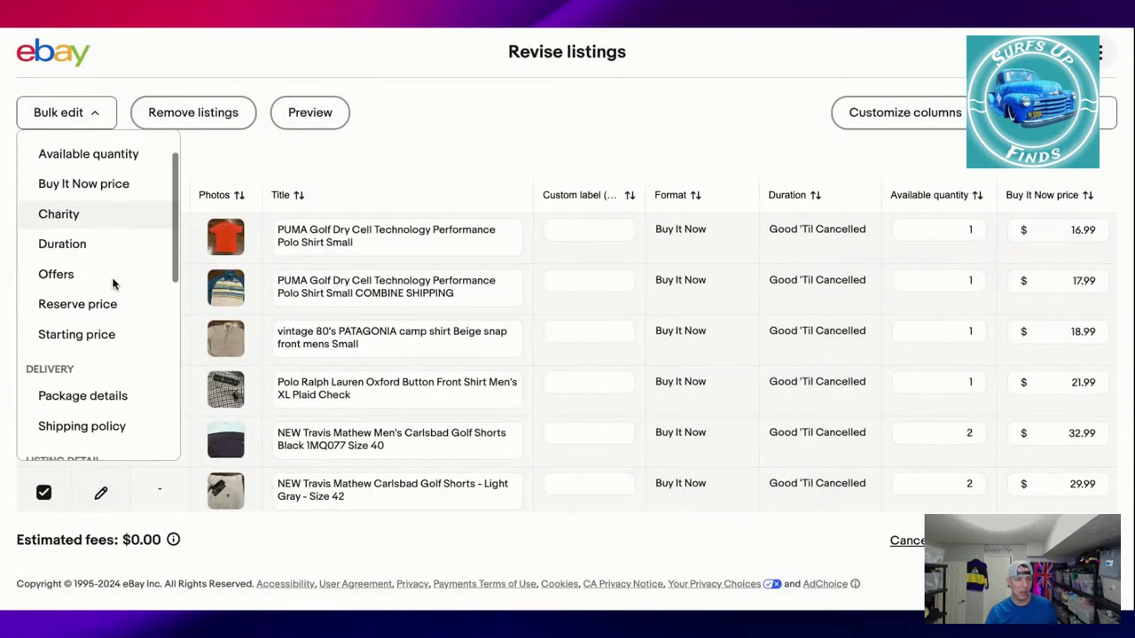
{"action": "scroll", "coordinate": [115, 277], "scroll_direction": "down", "scroll_amount": 3}
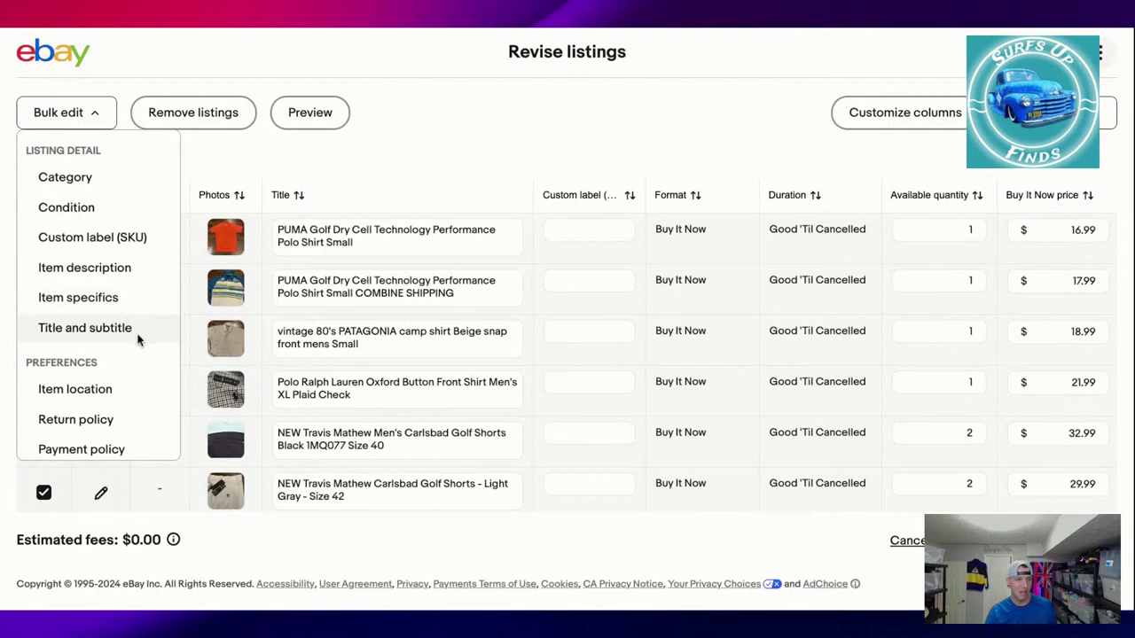
{"action": "scroll", "coordinate": [131, 341], "scroll_direction": "down", "scroll_amount": 1}
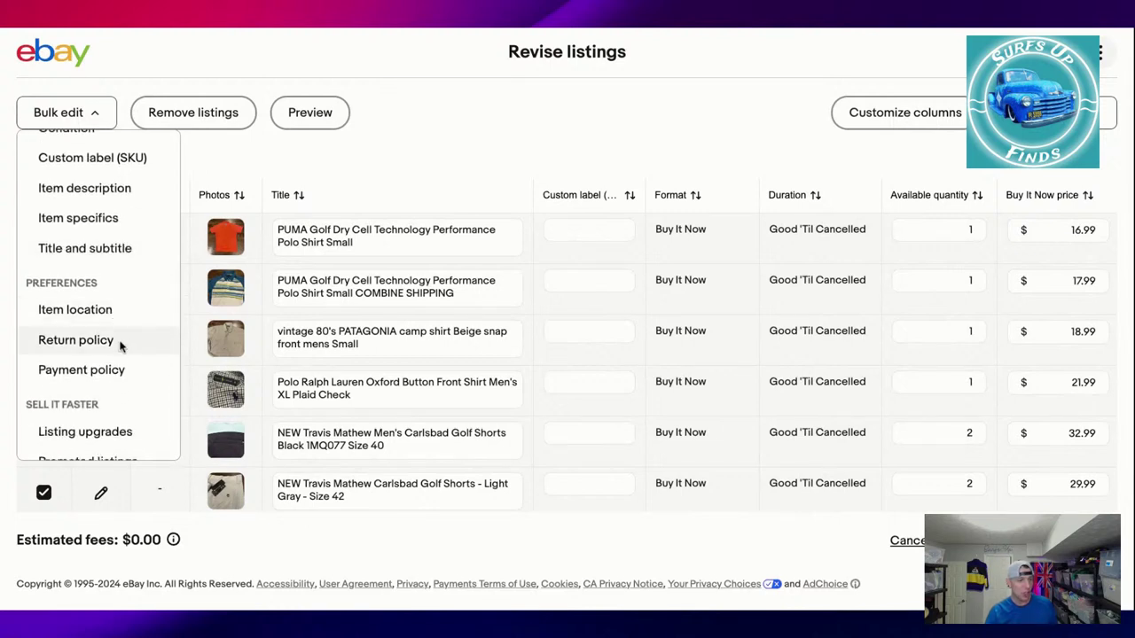
{"action": "scroll", "coordinate": [127, 359], "scroll_direction": "down", "scroll_amount": 1}
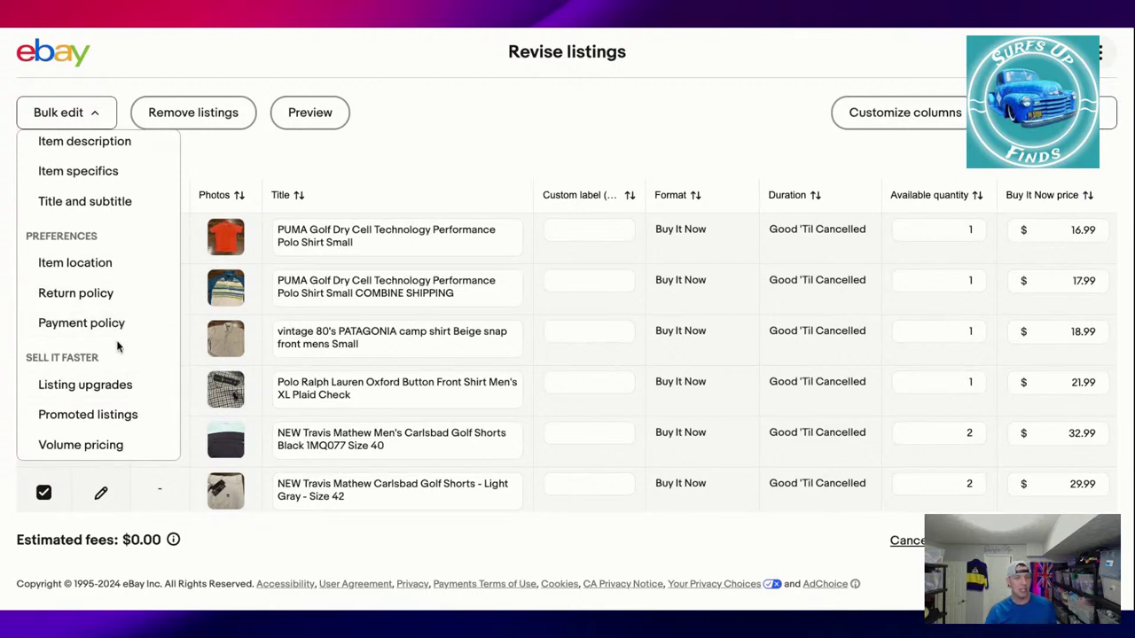
{"action": "left_click", "coordinate": [138, 77]}
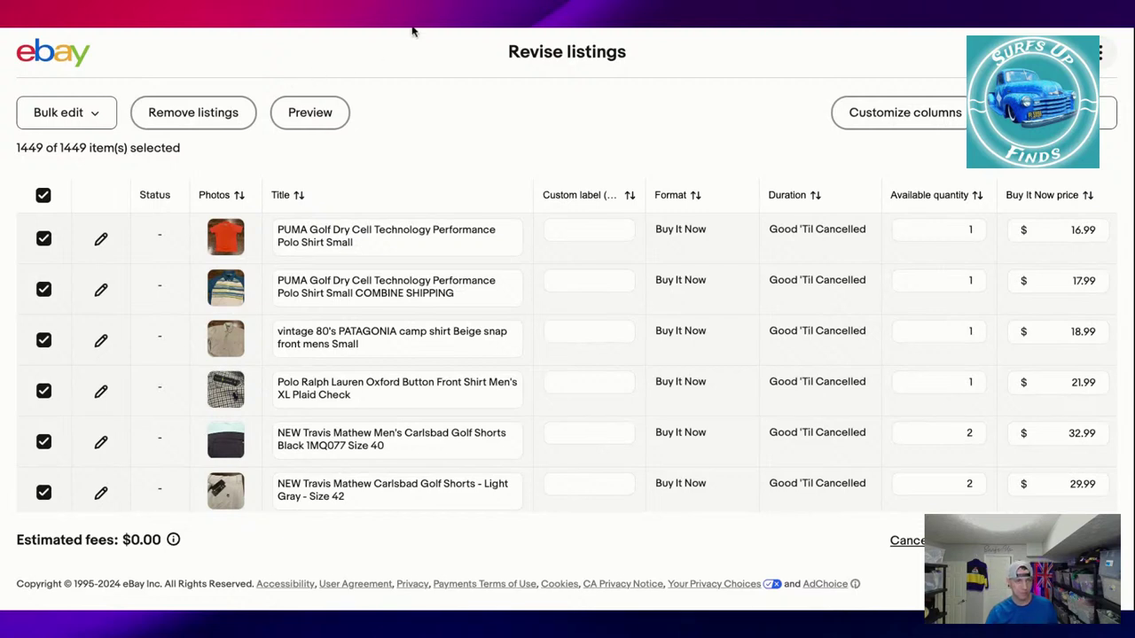
Reselect all 1449 listings and open the Business policies editor from Bulk edit
{"action": "left_click", "coordinate": [43, 195]}
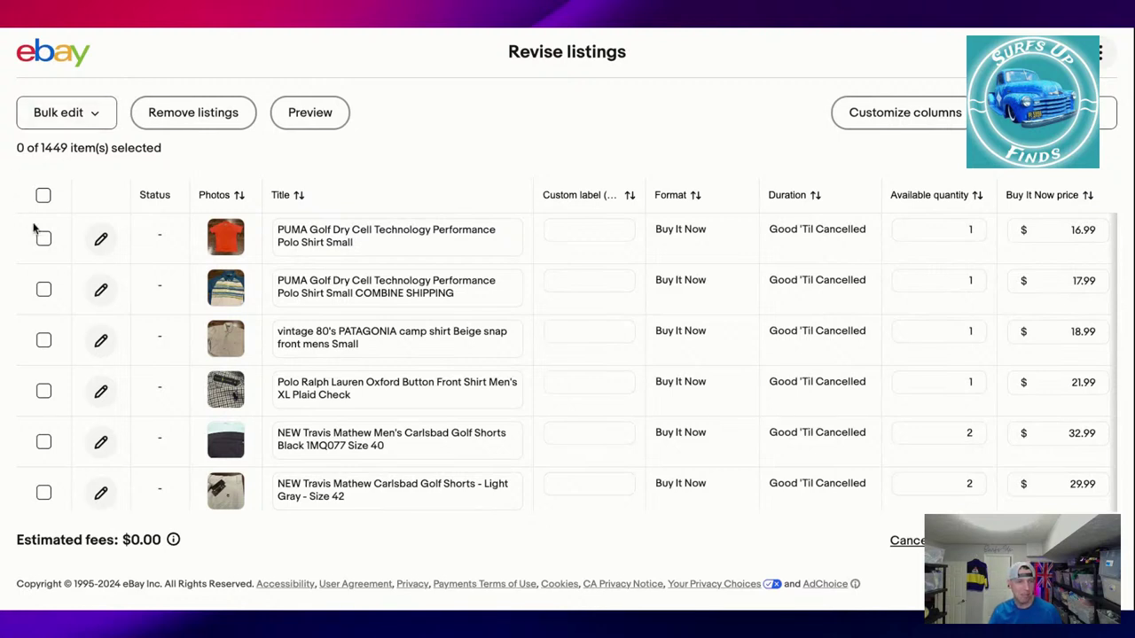
{"action": "left_click", "coordinate": [44, 196]}
{"action": "left_click", "coordinate": [58, 112]}
{"action": "scroll", "coordinate": [113, 278], "scroll_direction": "down", "scroll_amount": 5}
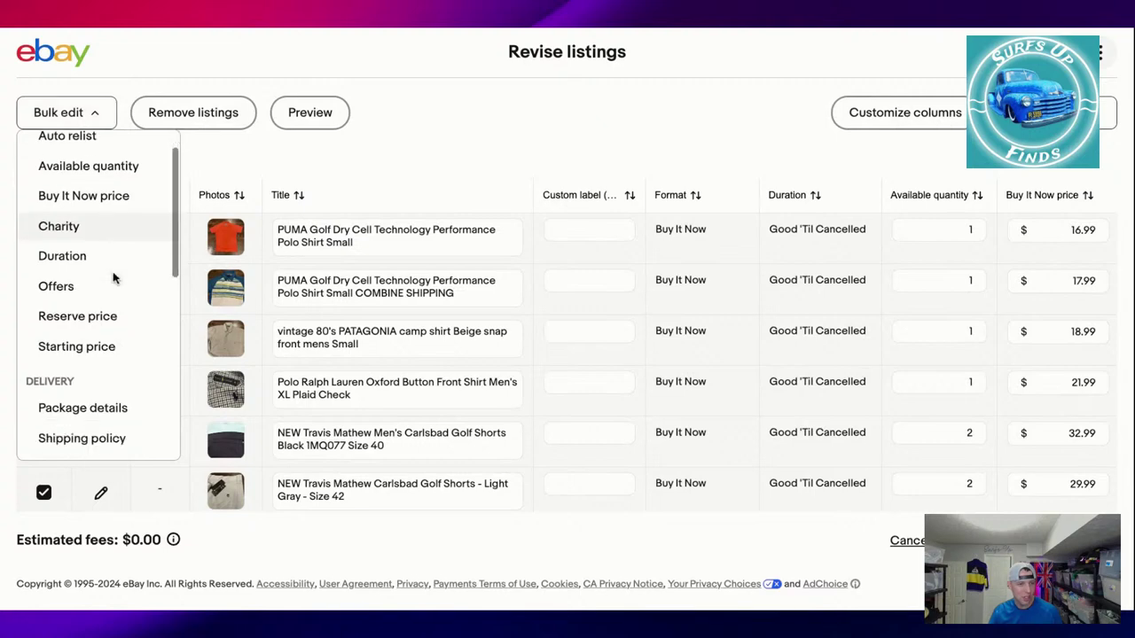
{"action": "left_click", "coordinate": [120, 247]}
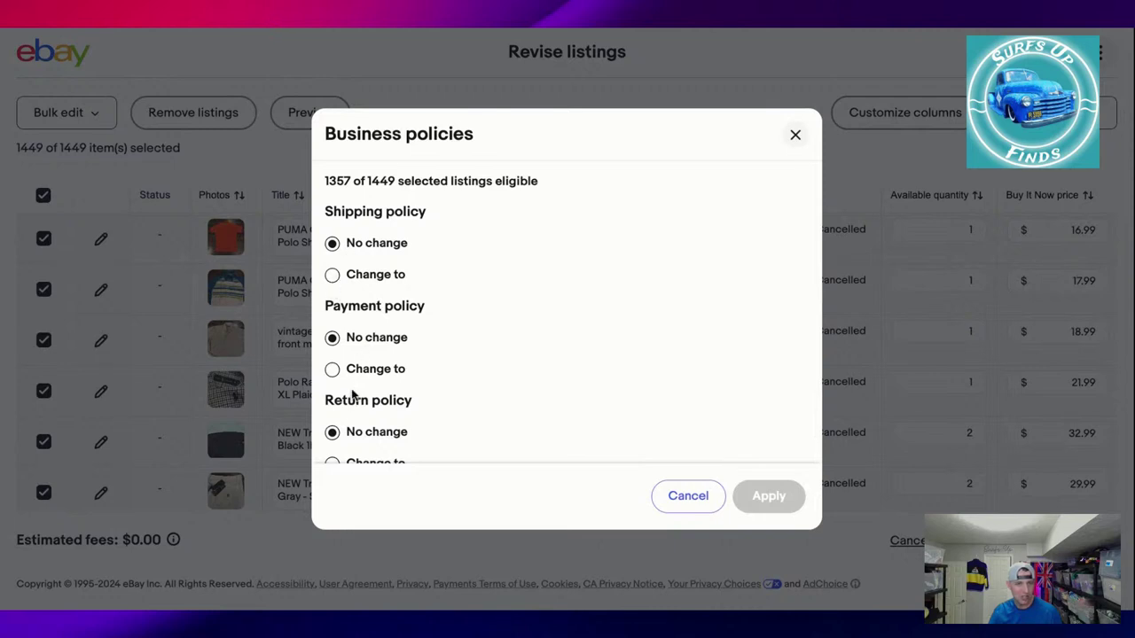
Look through saved return policies under 'Change to', then cancel Business policies without applying any
{"action": "scroll", "coordinate": [352, 394], "scroll_direction": "down", "scroll_amount": 1}
{"action": "scroll", "coordinate": [334, 323], "scroll_direction": "up", "scroll_amount": 1}
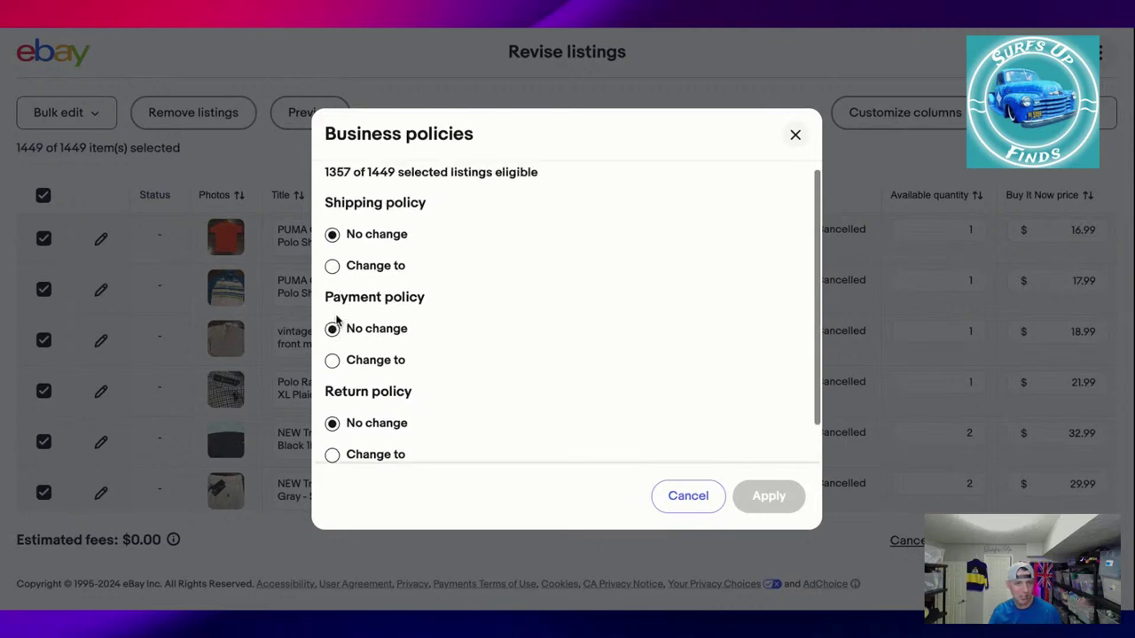
{"action": "scroll", "coordinate": [357, 444], "scroll_direction": "down", "scroll_amount": 1}
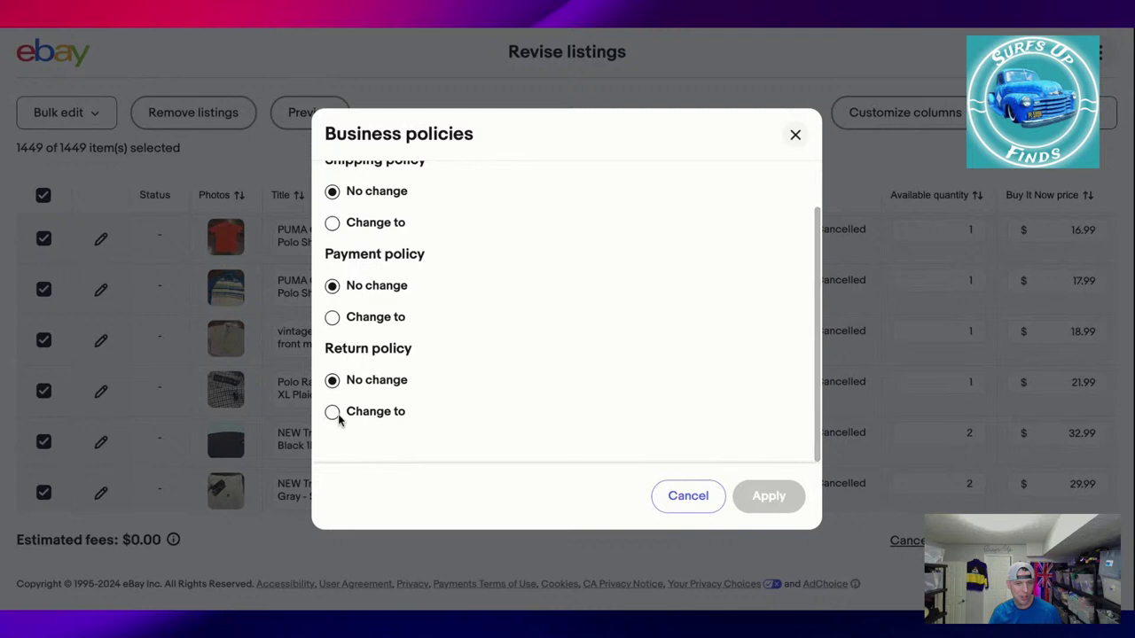
{"action": "left_click", "coordinate": [337, 415]}
{"action": "scroll", "coordinate": [481, 410], "scroll_direction": "down", "scroll_amount": 1}
{"action": "left_click", "coordinate": [446, 414]}
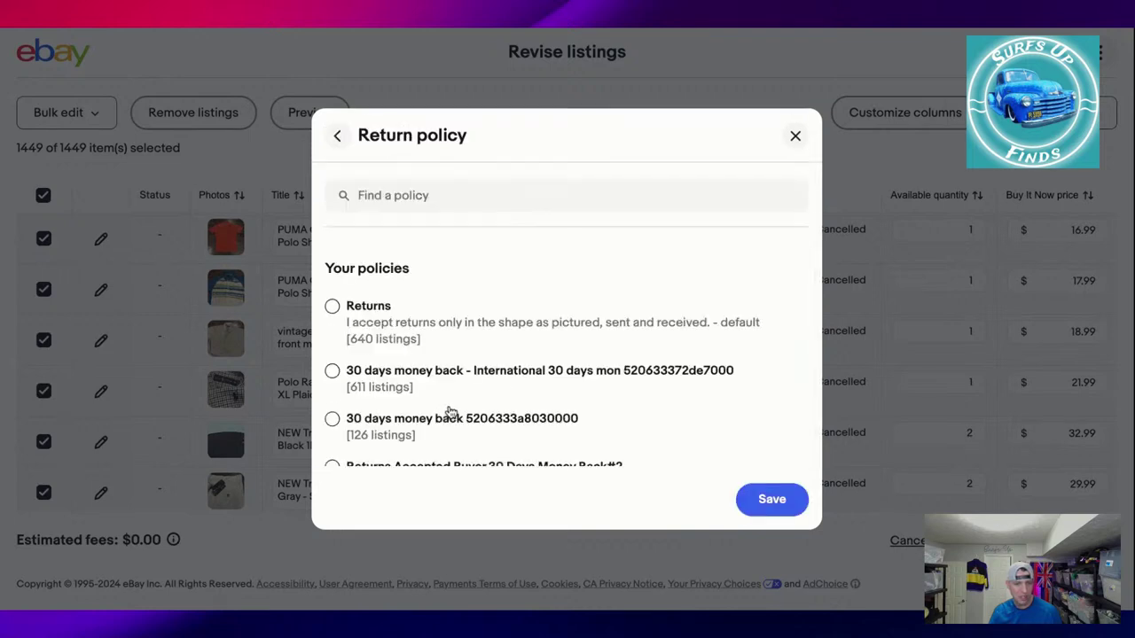
{"action": "scroll", "coordinate": [468, 387], "scroll_direction": "down", "scroll_amount": 1}
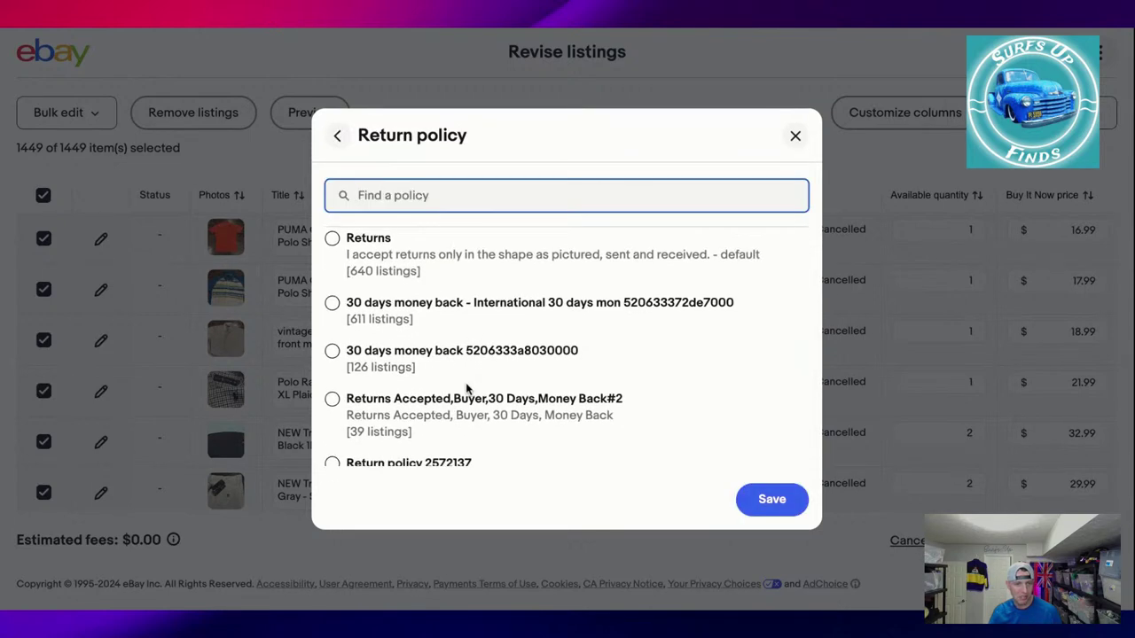
{"action": "scroll", "coordinate": [468, 387], "scroll_direction": "down", "scroll_amount": 1}
{"action": "scroll", "coordinate": [465, 390], "scroll_direction": "up", "scroll_amount": 1}
{"action": "scroll", "coordinate": [465, 390], "scroll_direction": "up", "scroll_amount": 1}
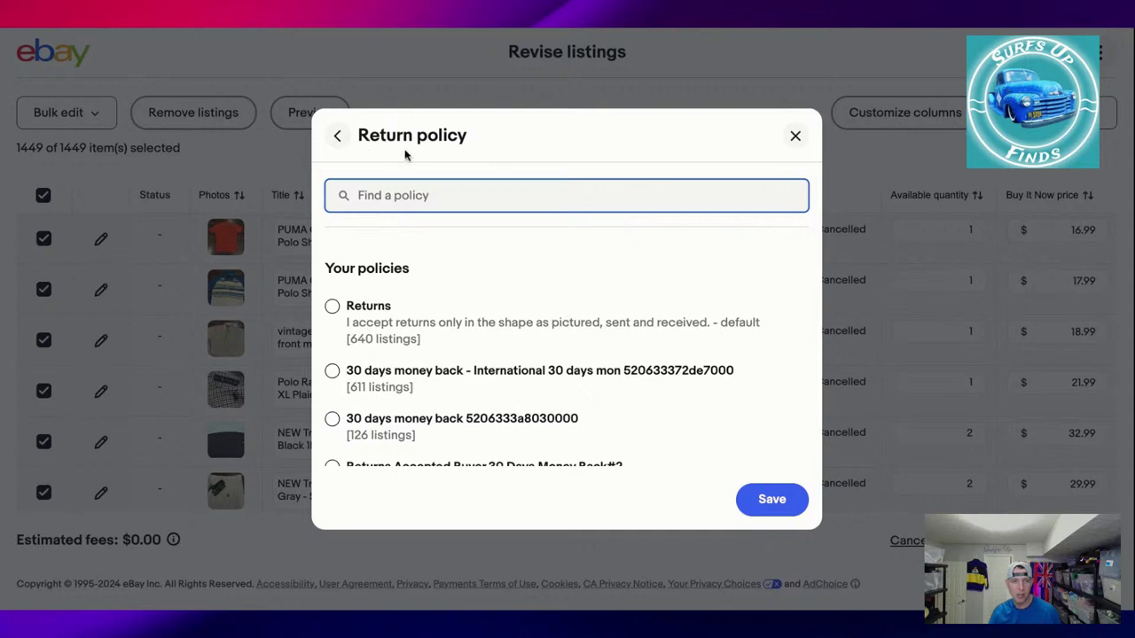
{"action": "left_click", "coordinate": [336, 134]}
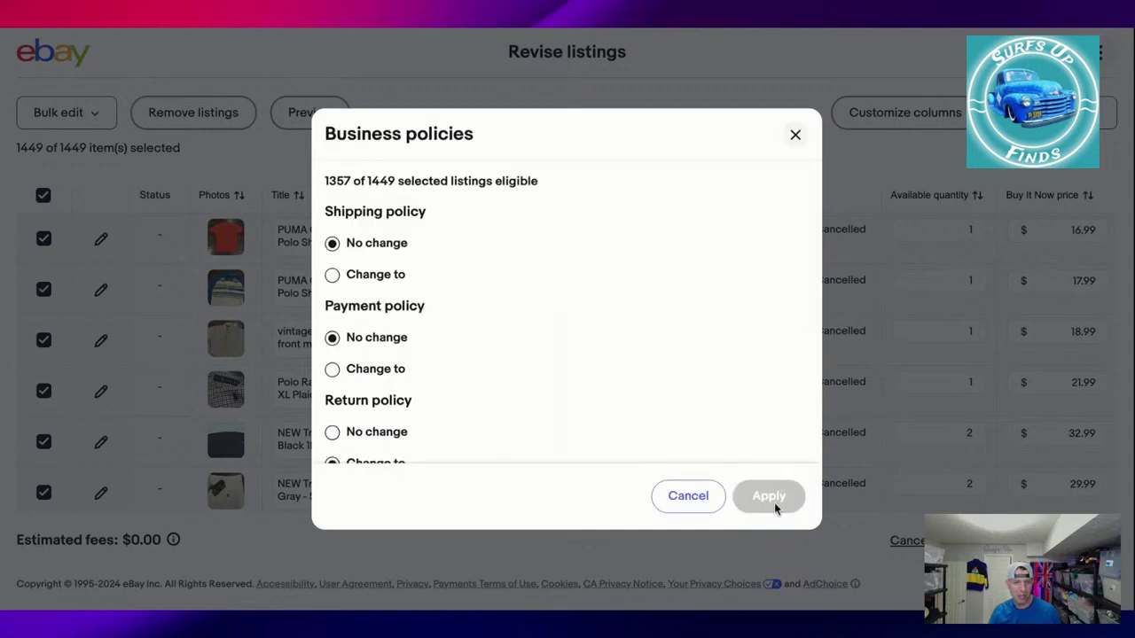
{"action": "left_click", "coordinate": [689, 496]}
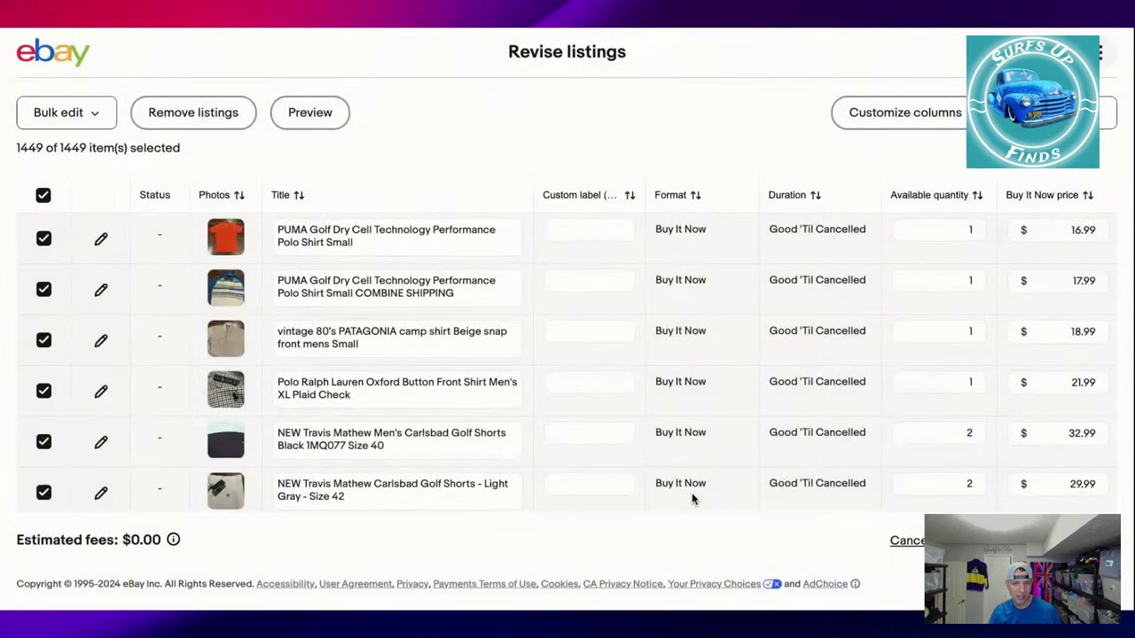
Uncheck the header select-all box so none of the 1449 listings is selected
{"action": "left_click", "coordinate": [44, 195]}
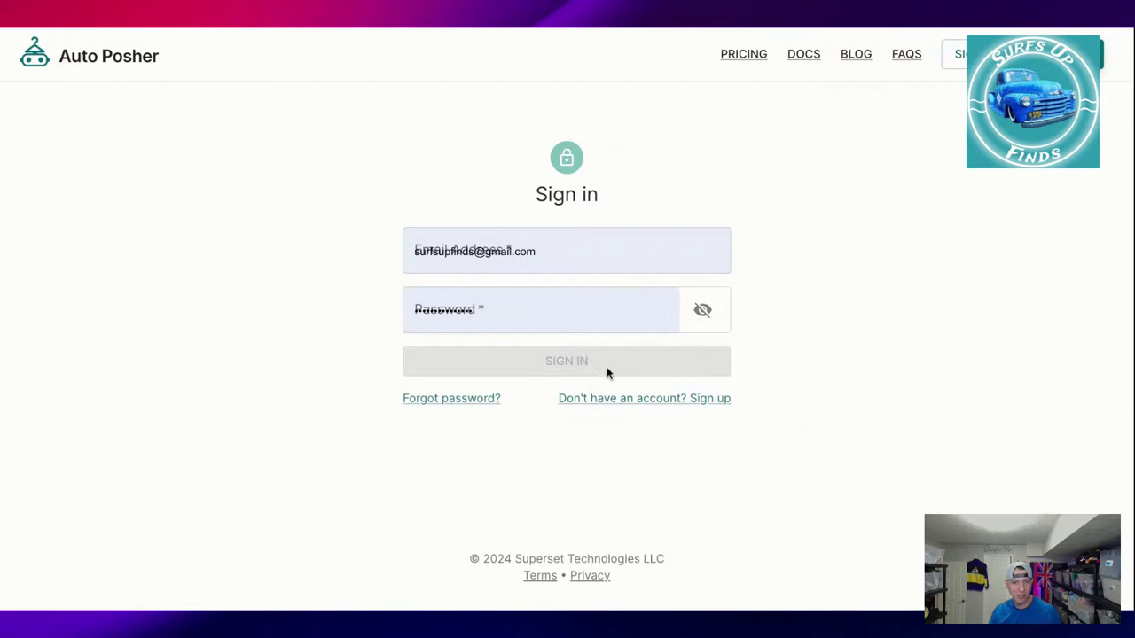
Submit the autofilled Auto Posher sign-in and reveal the password to check it
{"action": "left_click", "coordinate": [607, 372]}
{"action": "left_click", "coordinate": [608, 371]}
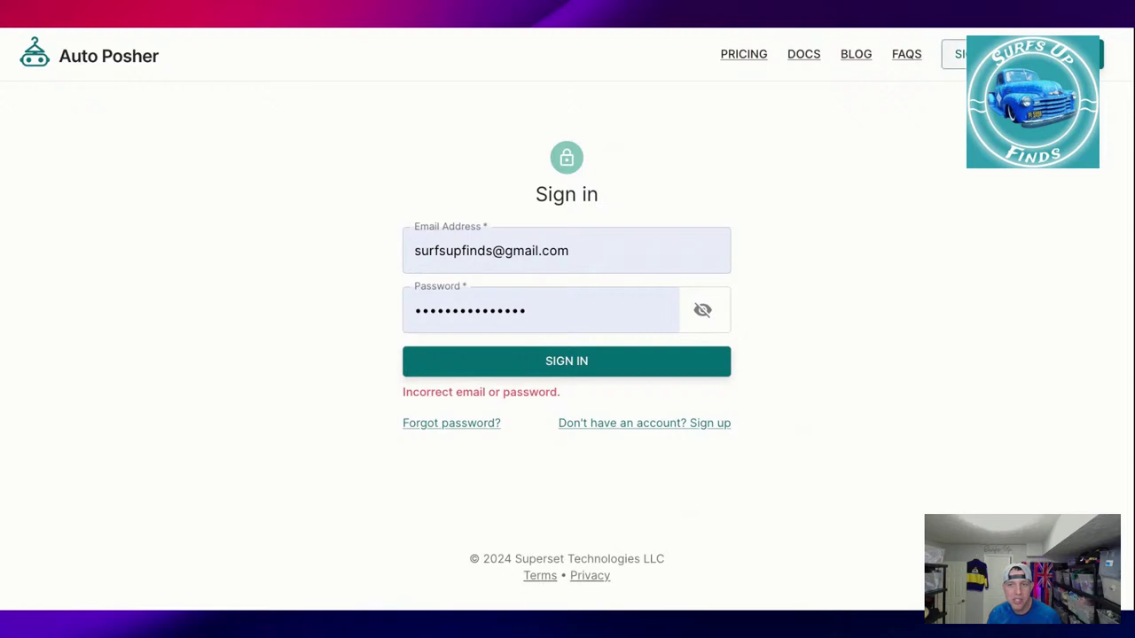
{"action": "left_click", "coordinate": [702, 312]}
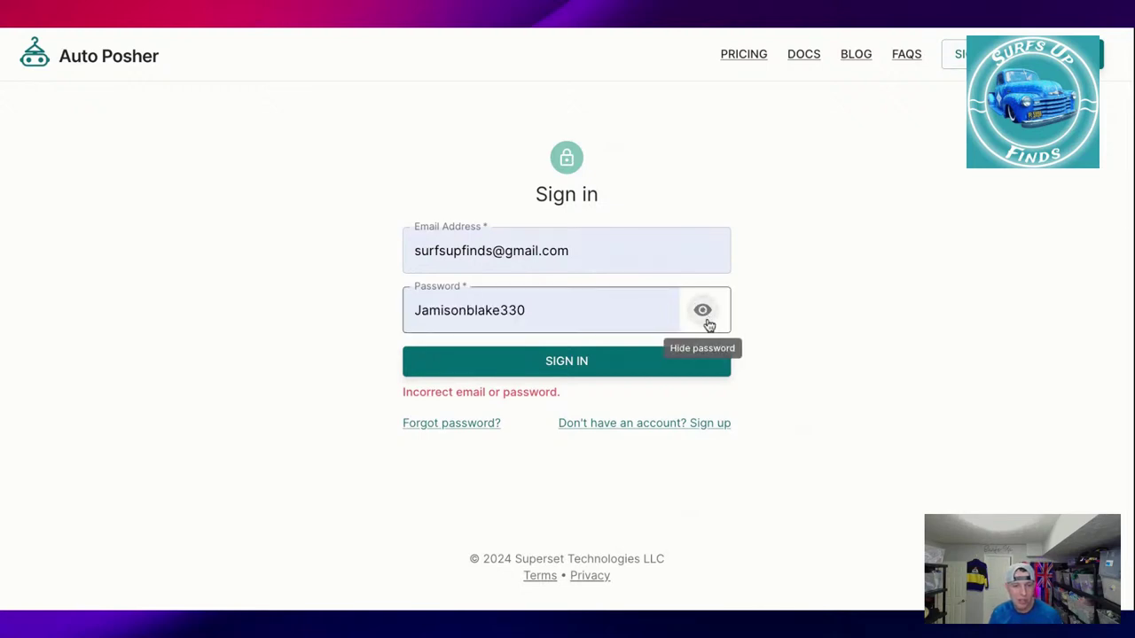
{"action": "left_click", "coordinate": [702, 310]}
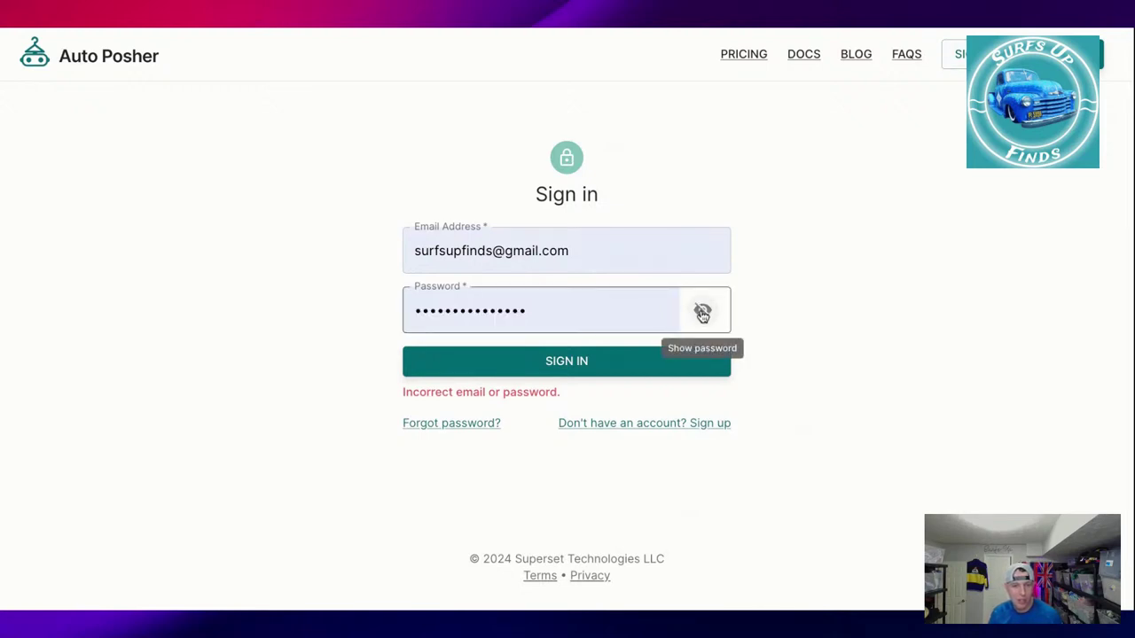
Replace the password with the correct account password and sign in
{"action": "left_click", "coordinate": [573, 328]}
{"action": "key", "text": "ctrl+a"}
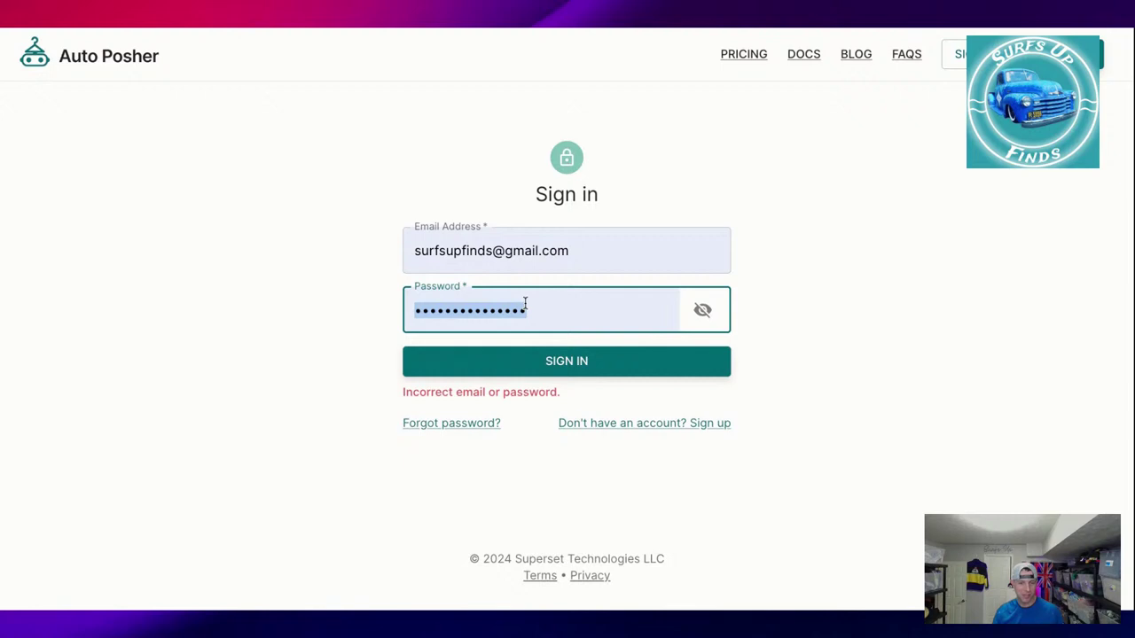
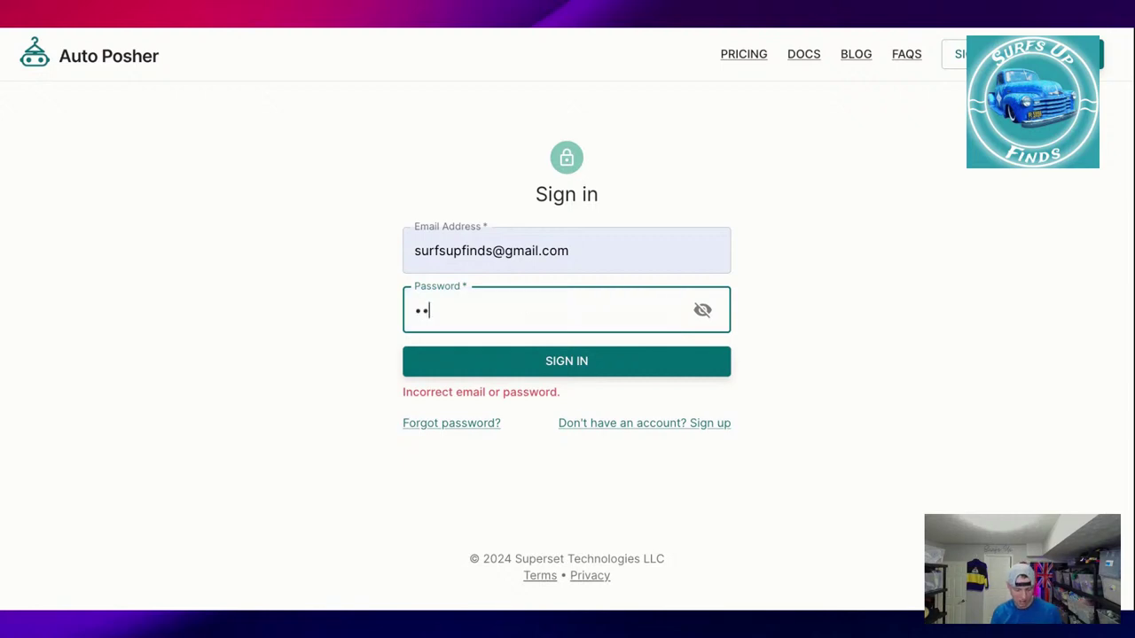
{"action": "key", "text": "Return"}
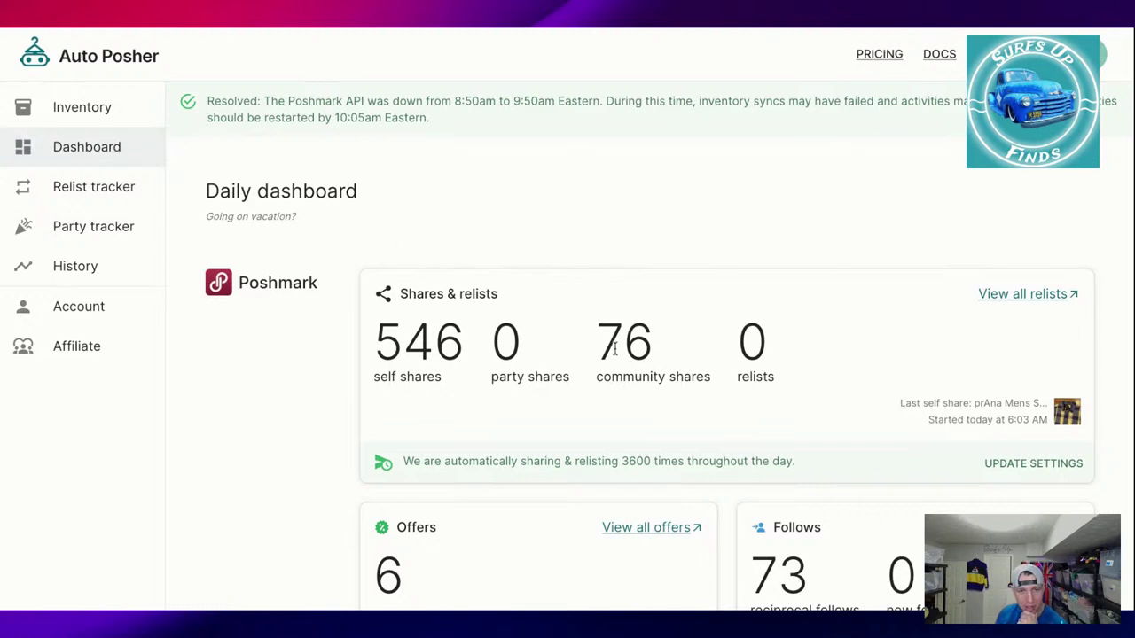
{"action": "scroll", "coordinate": [604, 336], "scroll_direction": "down", "scroll_amount": 2}
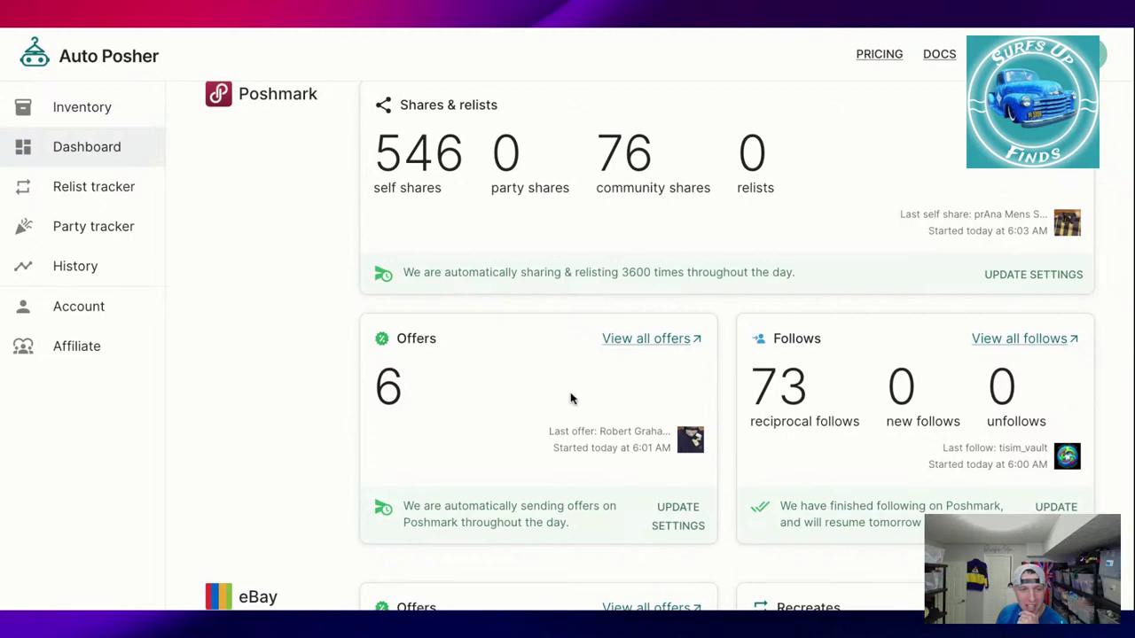
{"action": "scroll", "coordinate": [477, 376], "scroll_direction": "down", "scroll_amount": 3}
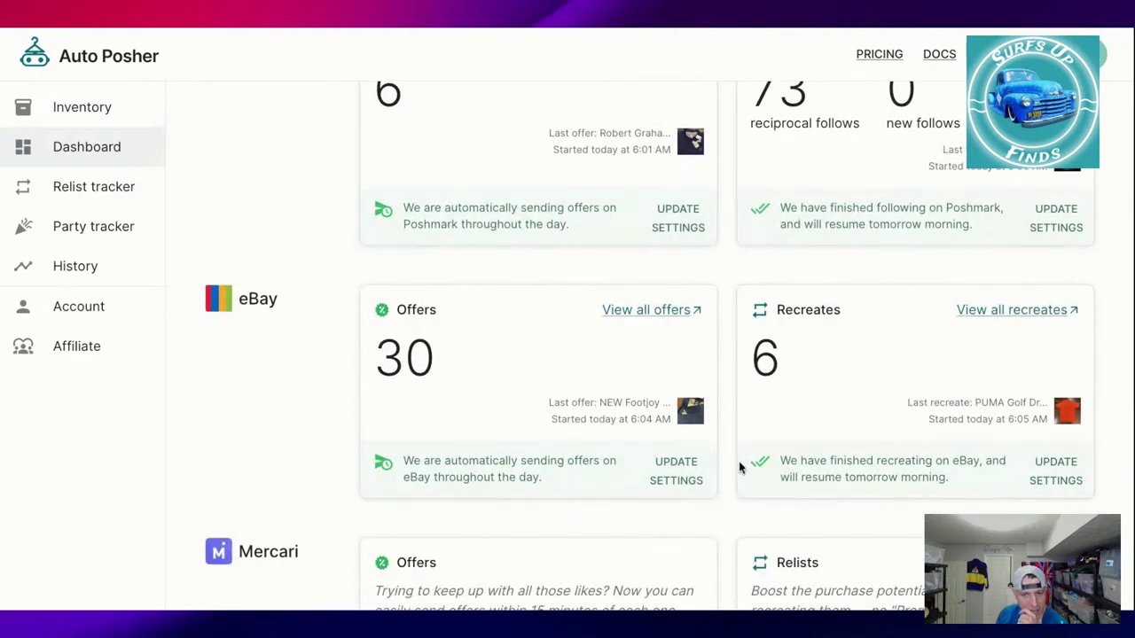
{"action": "scroll", "coordinate": [784, 372], "scroll_direction": "up", "scroll_amount": 5}
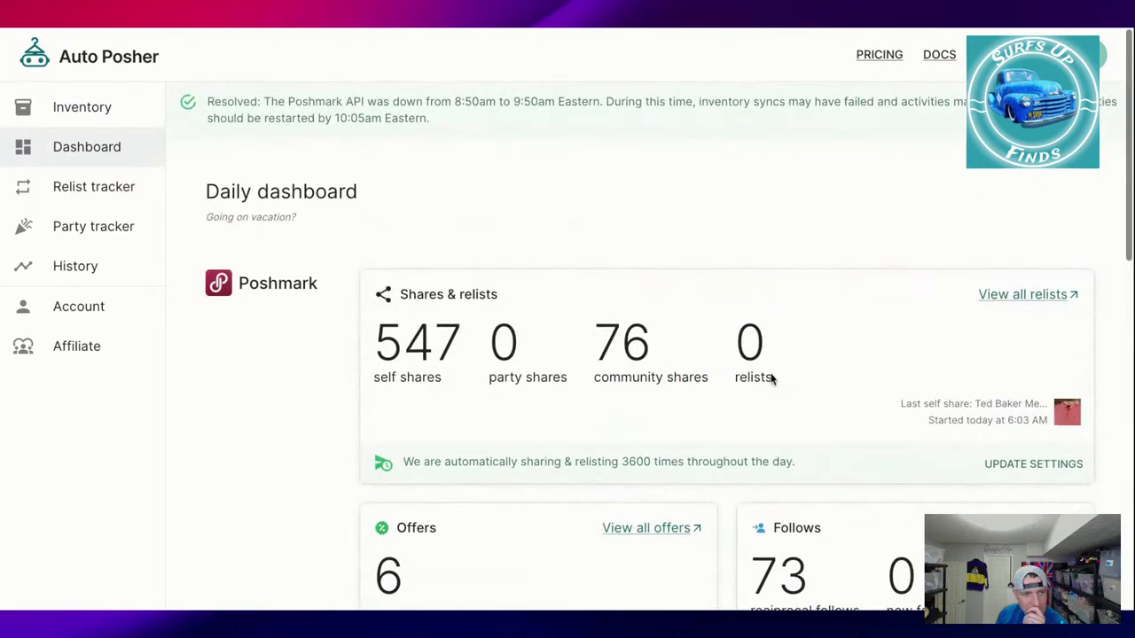
In Inventory, start listing the NEW Under Armour Long Sleeve Pullover on Poshmark
{"action": "left_click", "coordinate": [115, 110]}
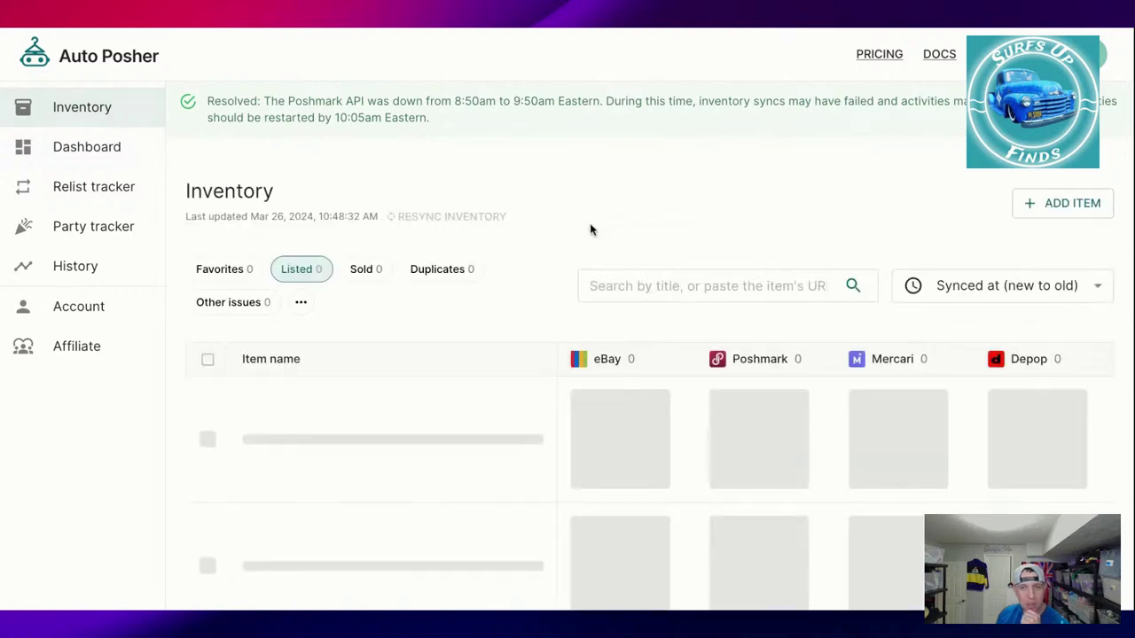
{"action": "scroll", "coordinate": [678, 246], "scroll_direction": "down", "scroll_amount": 2}
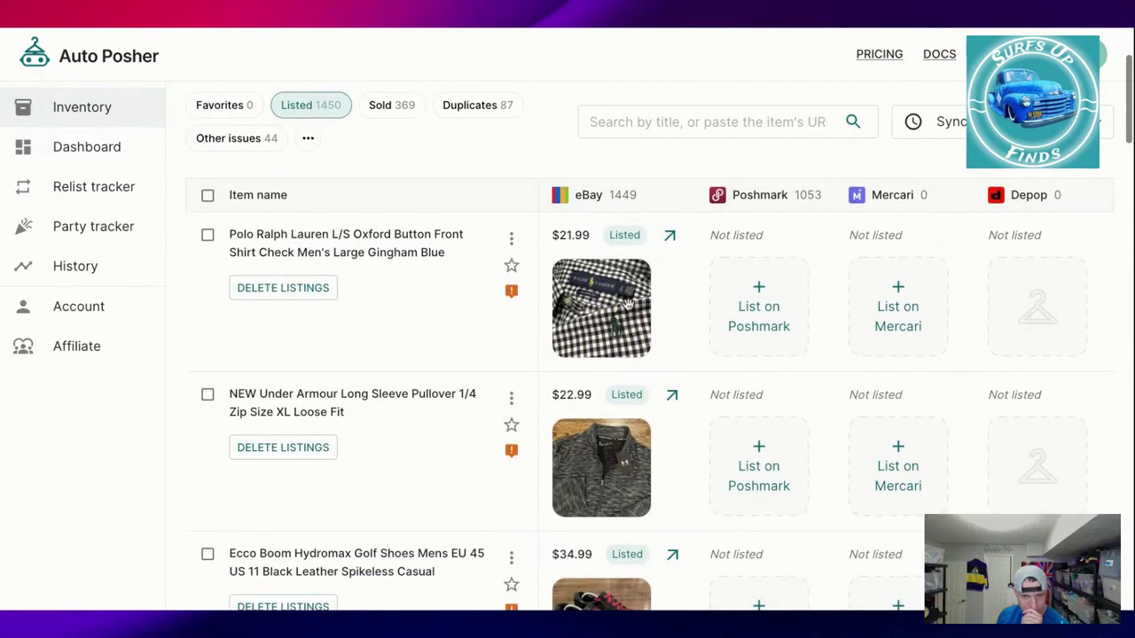
{"action": "scroll", "coordinate": [633, 454], "scroll_direction": "down", "scroll_amount": 1}
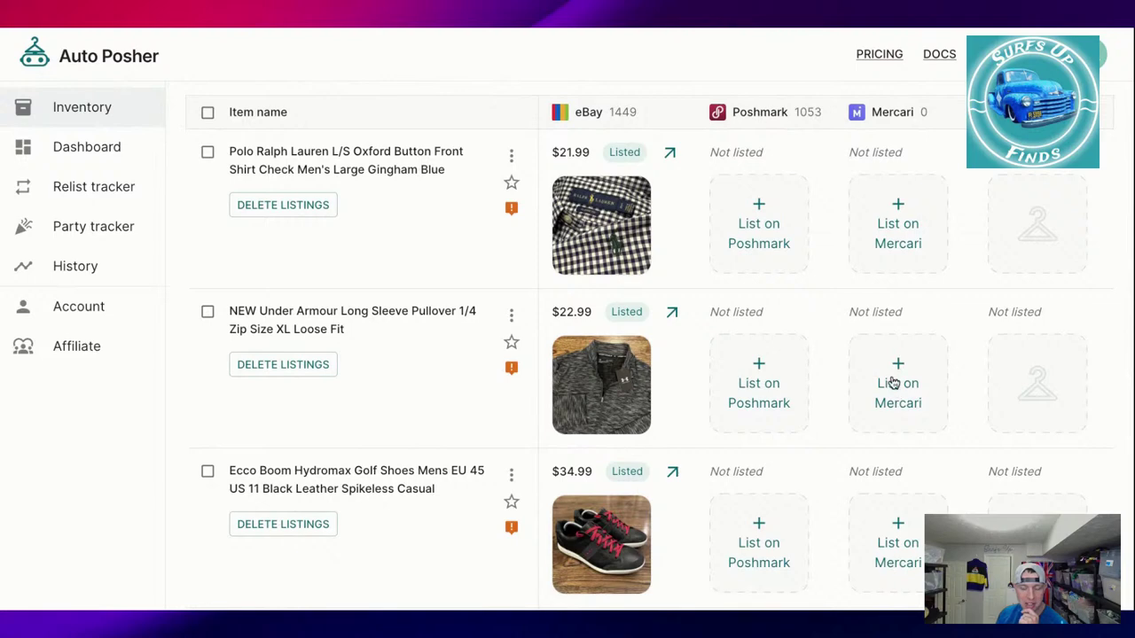
{"action": "left_click", "coordinate": [747, 383]}
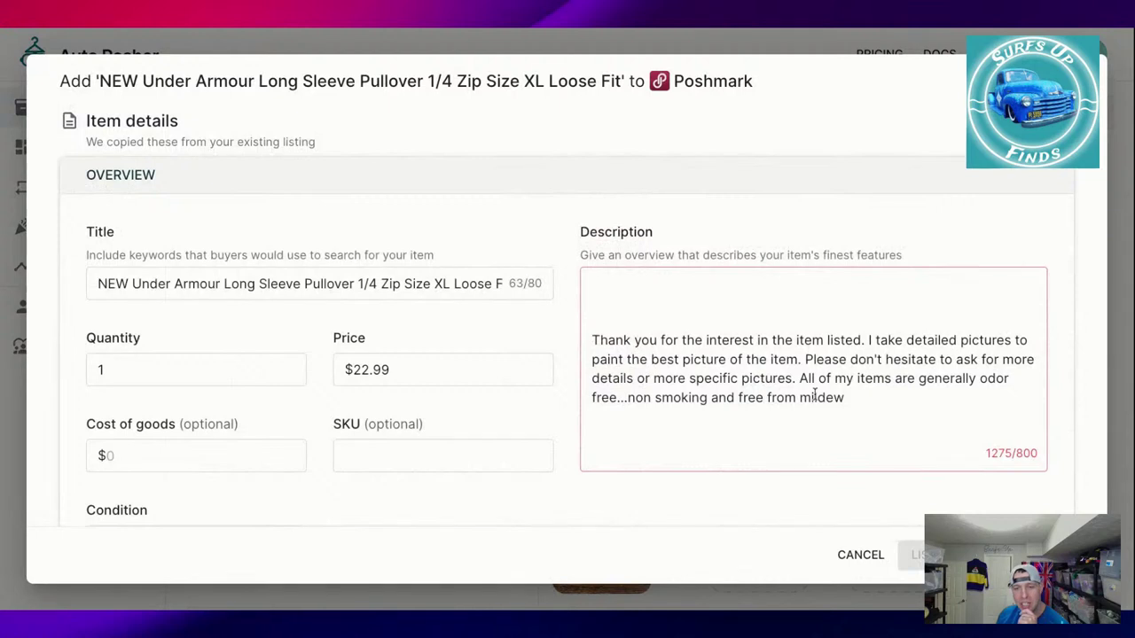
Replace the pullover's description with a shorter pasted paragraph under the 800-character limit
{"action": "scroll", "coordinate": [824, 390], "scroll_direction": "down", "scroll_amount": 1}
{"action": "scroll", "coordinate": [674, 310], "scroll_direction": "up", "scroll_amount": 1}
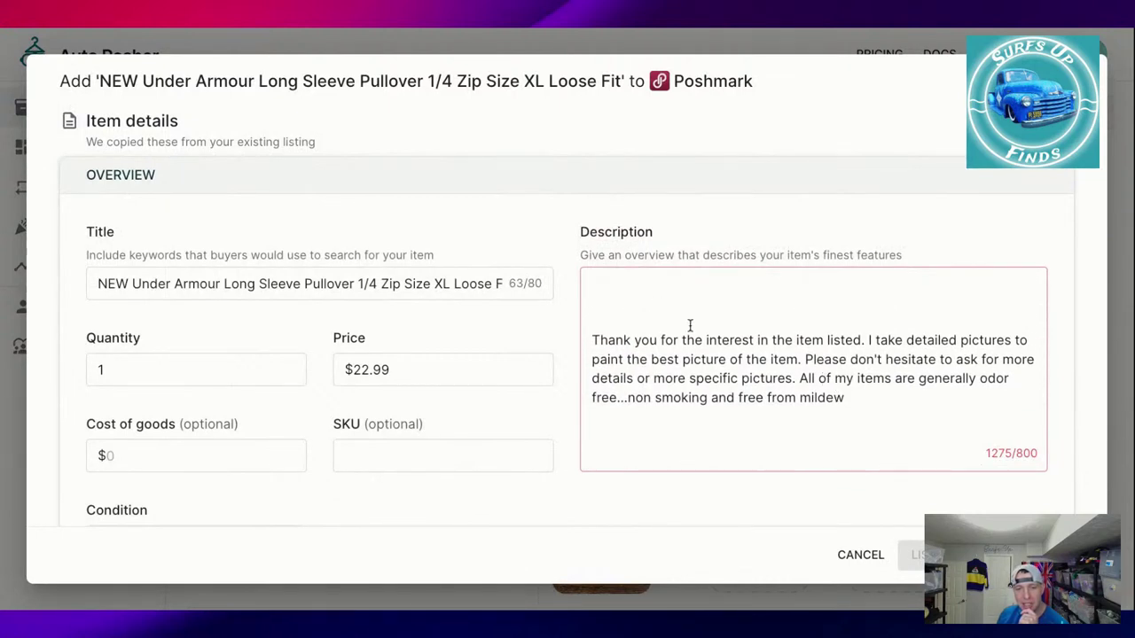
{"action": "scroll", "coordinate": [682, 325], "scroll_direction": "down", "scroll_amount": 1}
{"action": "left_click_drag", "start_coordinate": [862, 361], "coordinate": [593, 312]}
{"action": "key", "text": "ctrl+c"}
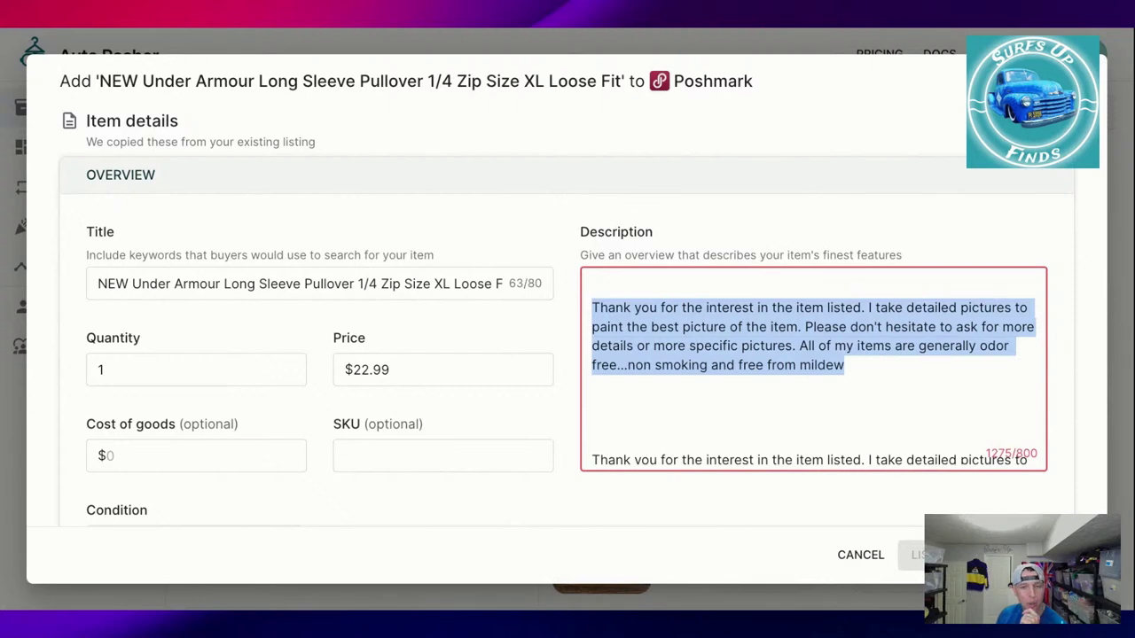
{"action": "left_click", "coordinate": [866, 374]}
{"action": "left_click", "coordinate": [612, 396]}
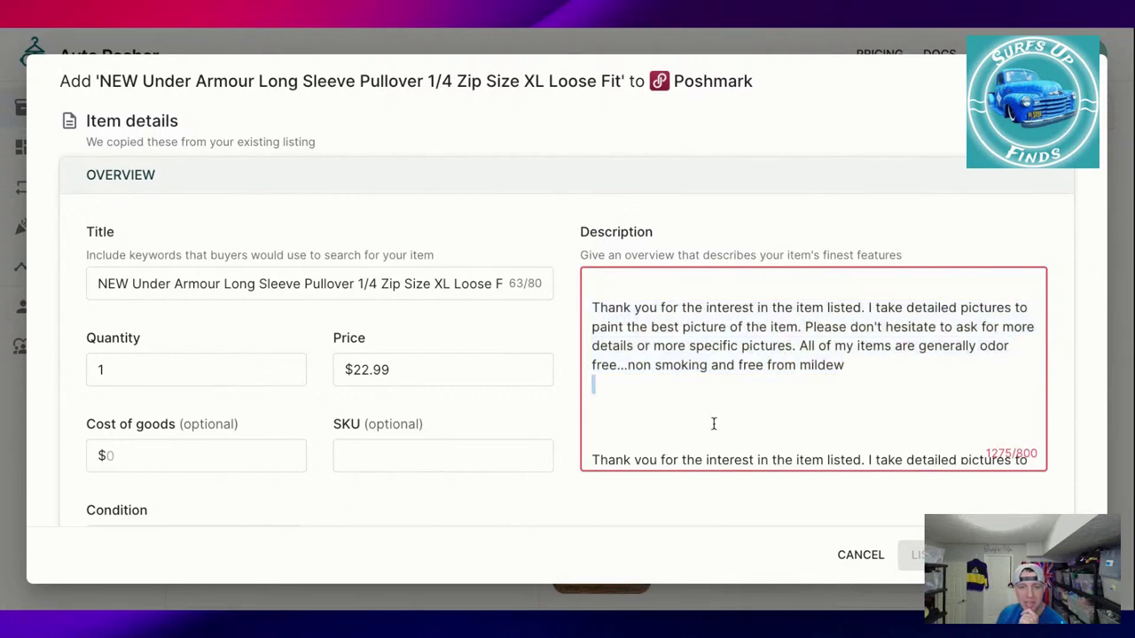
{"action": "scroll", "coordinate": [715, 423], "scroll_direction": "down", "scroll_amount": 10}
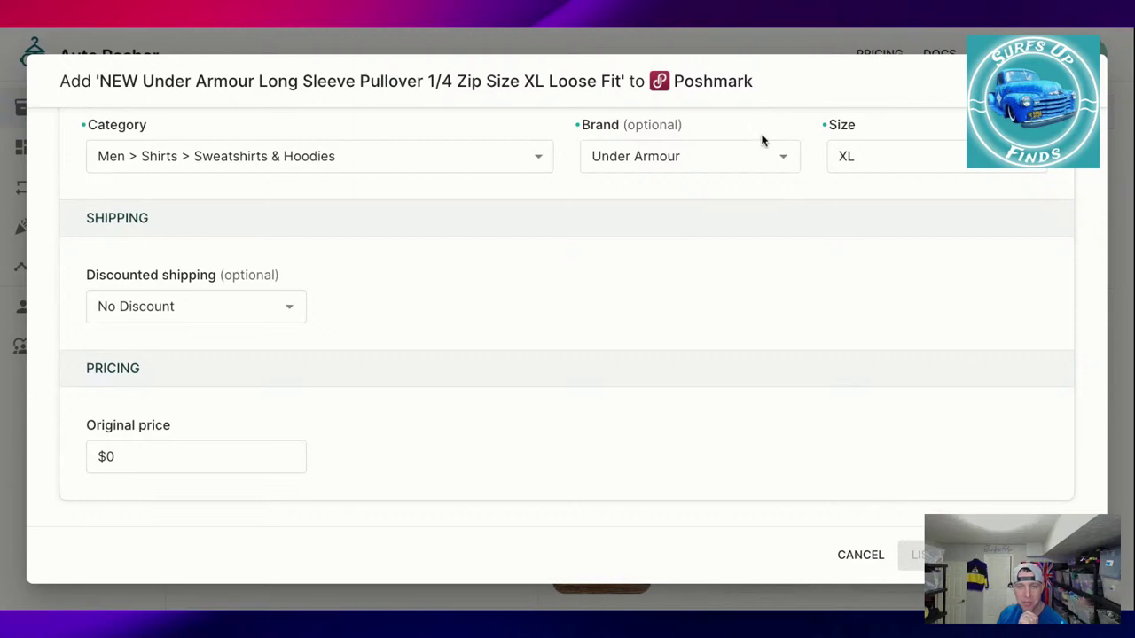
{"action": "scroll", "coordinate": [762, 140], "scroll_direction": "up", "scroll_amount": 10}
{"action": "key", "text": "ctrl+a"}
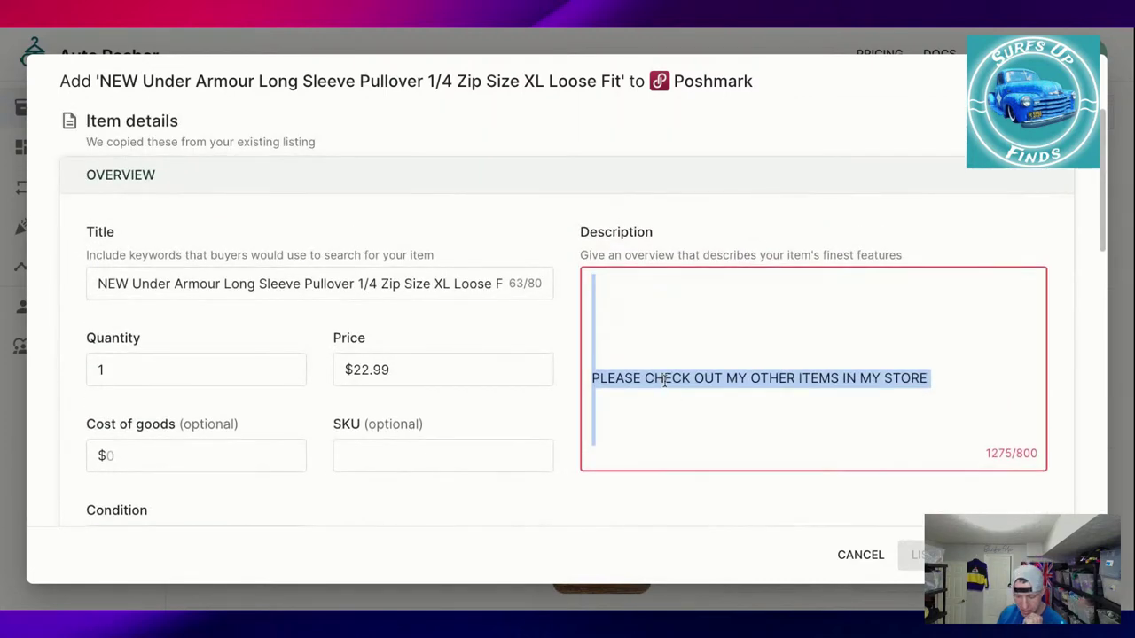
{"action": "key", "text": "ctrl+v"}
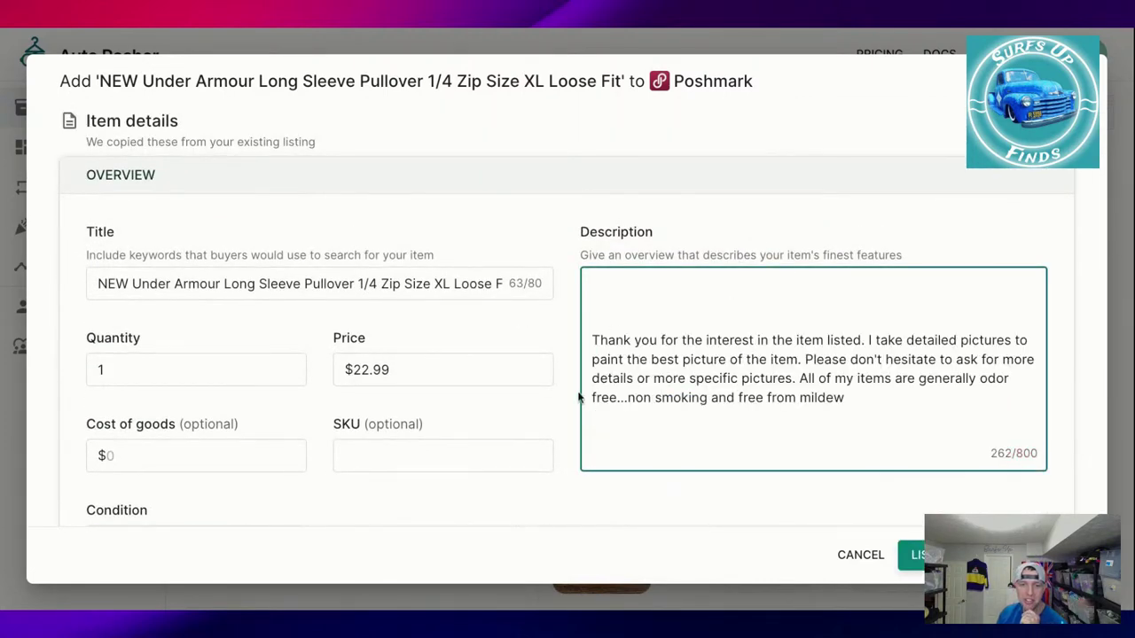
List the Under Armour pullover on Poshmark at $23
{"action": "scroll", "coordinate": [739, 395], "scroll_direction": "down", "scroll_amount": 1}
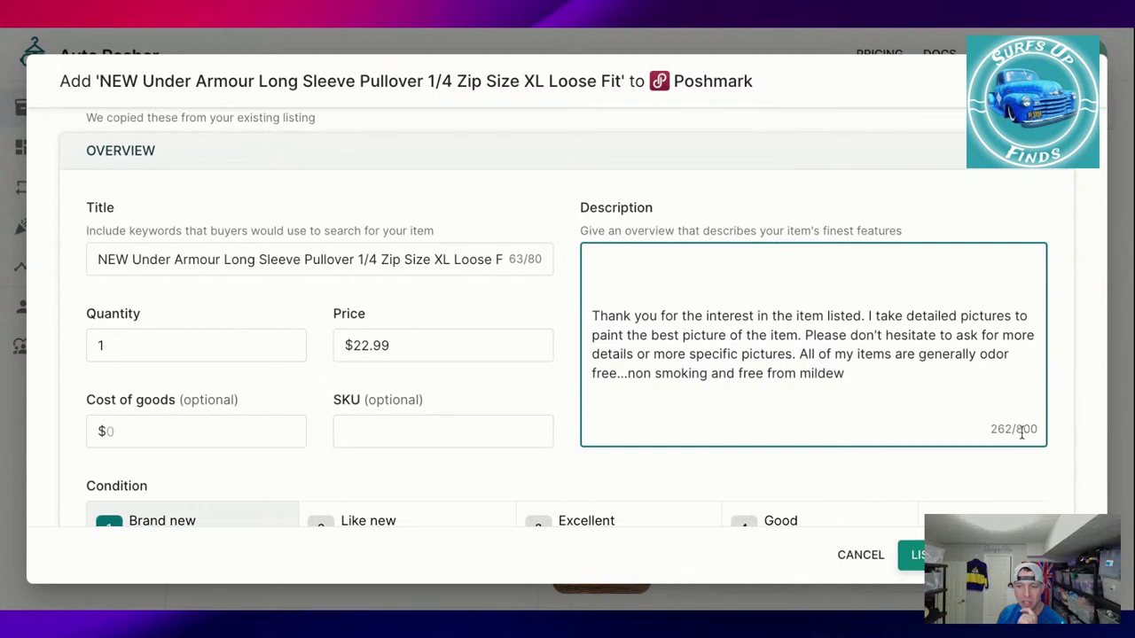
{"action": "left_click_drag", "start_coordinate": [1017, 430], "coordinate": [1031, 432]}
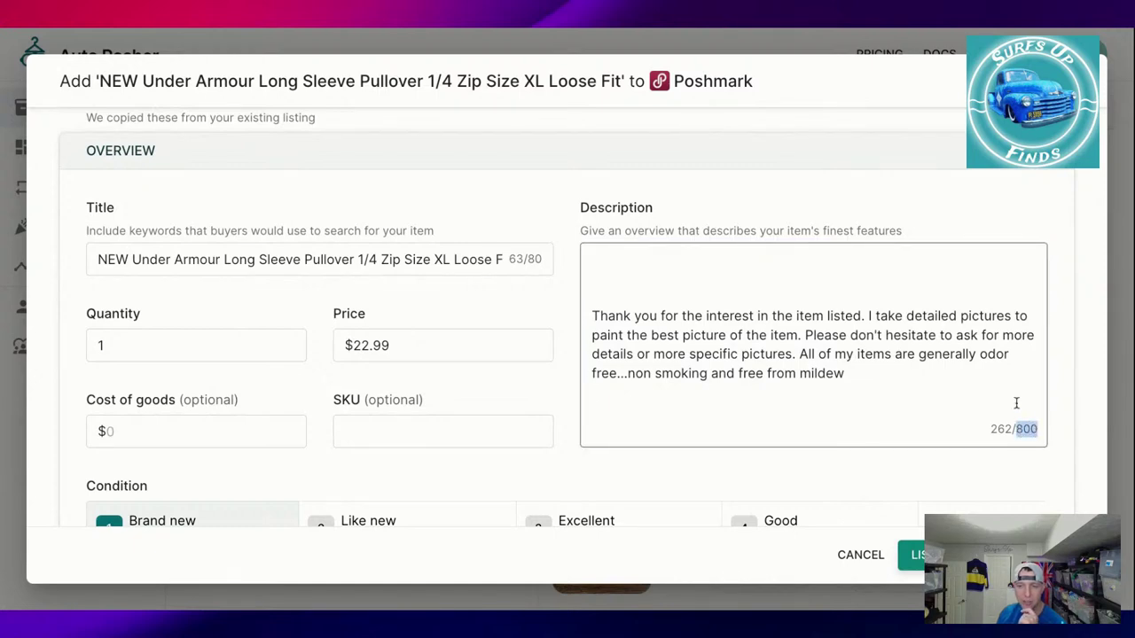
{"action": "left_click", "coordinate": [947, 401]}
{"action": "scroll", "coordinate": [942, 399], "scroll_direction": "down", "scroll_amount": 5}
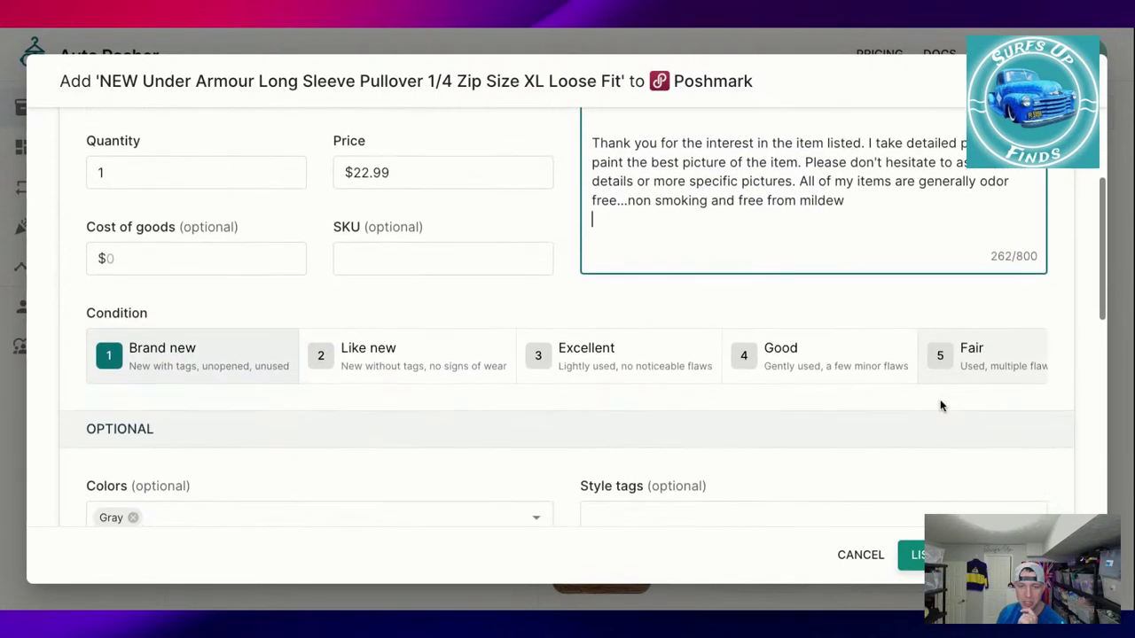
{"action": "left_click", "coordinate": [917, 555]}
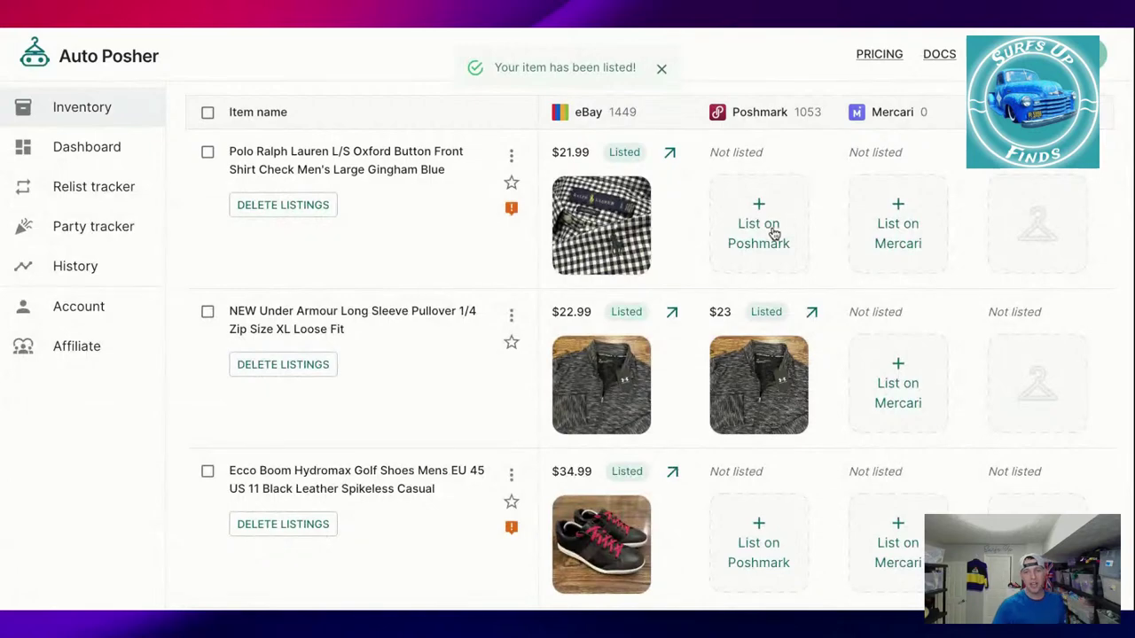
{"action": "scroll", "coordinate": [776, 240], "scroll_direction": "down", "scroll_amount": 3}
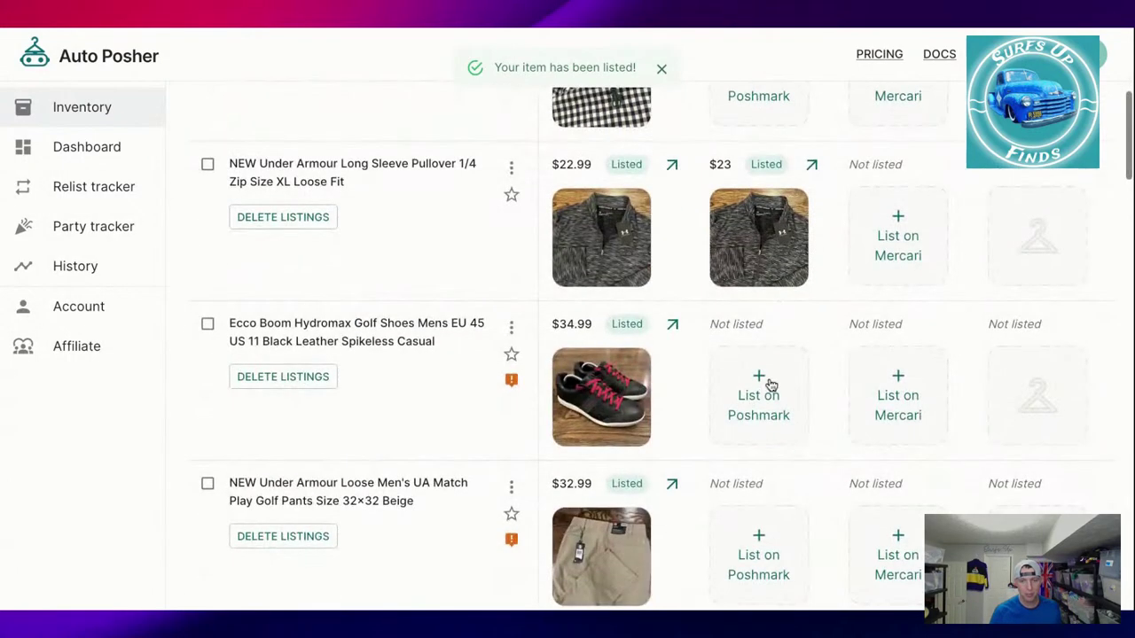
Cut the extra text from the Ecco Boom golf shoes' description and list them on Poshmark
{"action": "left_click", "coordinate": [768, 386]}
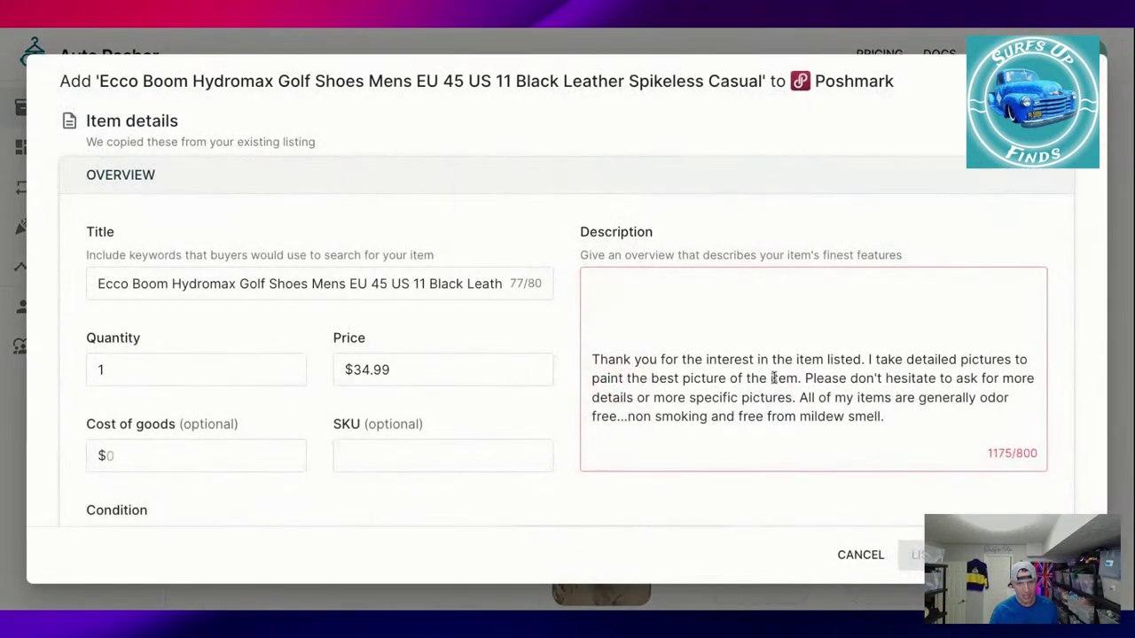
{"action": "scroll", "coordinate": [760, 371], "scroll_direction": "down", "scroll_amount": 2}
{"action": "left_click_drag", "start_coordinate": [760, 370], "coordinate": [907, 486]}
{"action": "key", "text": "BackSpace"}
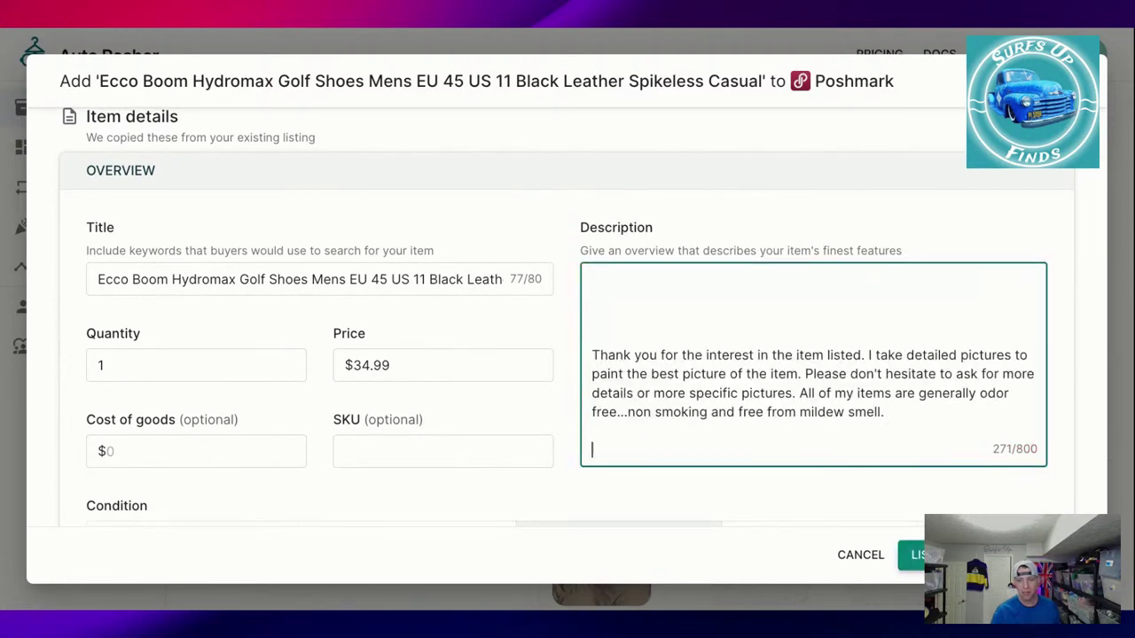
{"action": "left_click", "coordinate": [917, 555]}
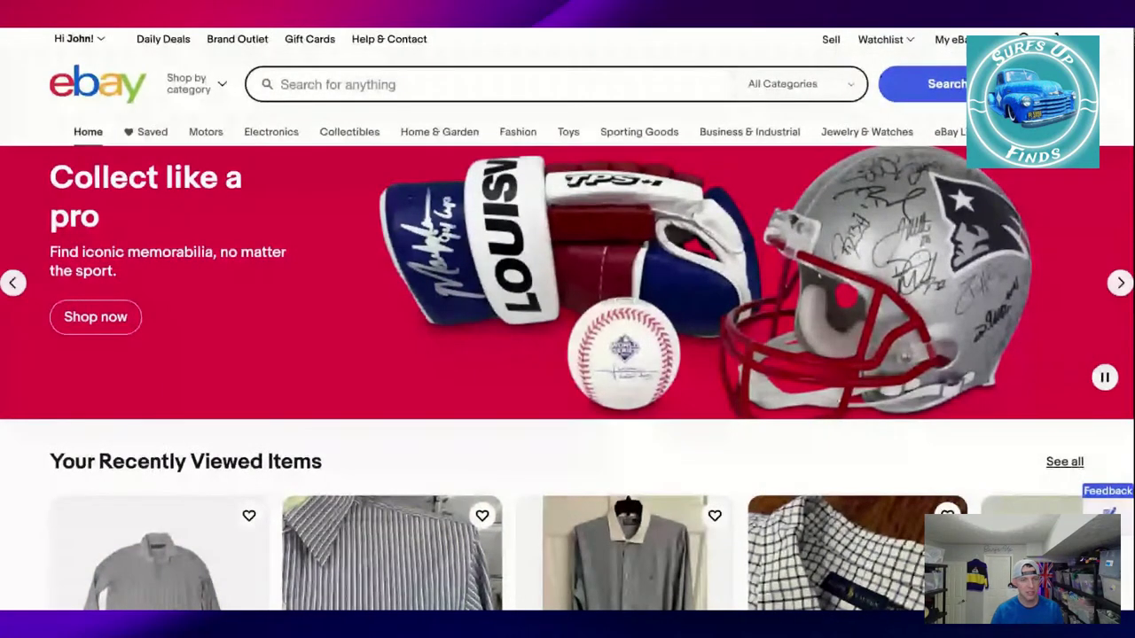
Open a fresh bulk edit of all 1449 active listings, skipping the earlier unfinished draft
{"action": "left_click", "coordinate": [530, 237]}
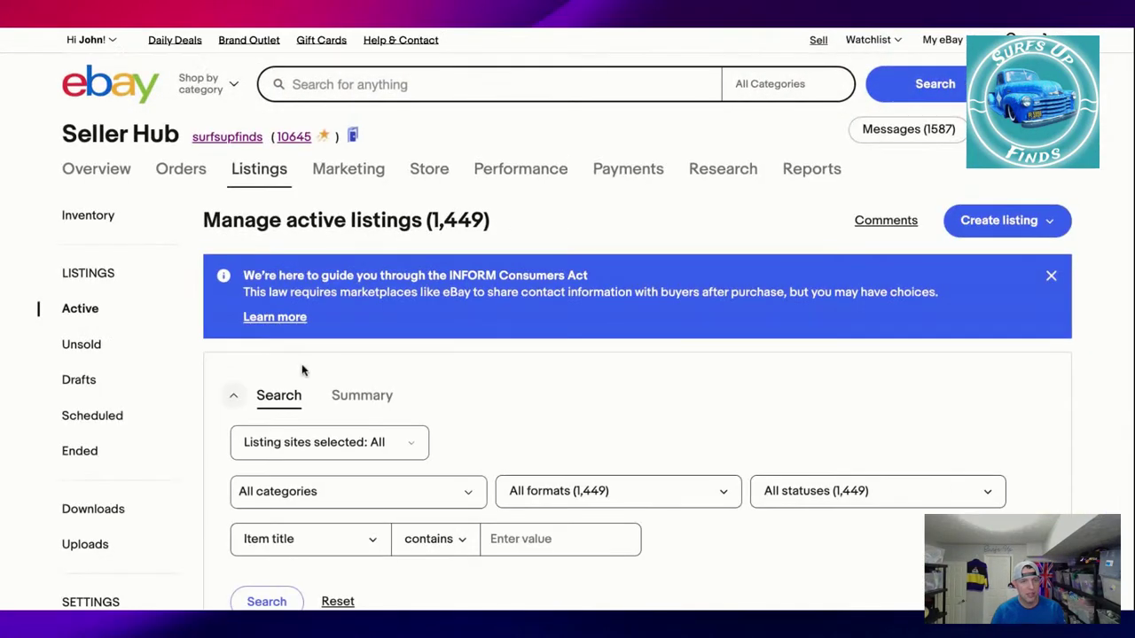
{"action": "scroll", "coordinate": [360, 413], "scroll_direction": "down", "scroll_amount": 3}
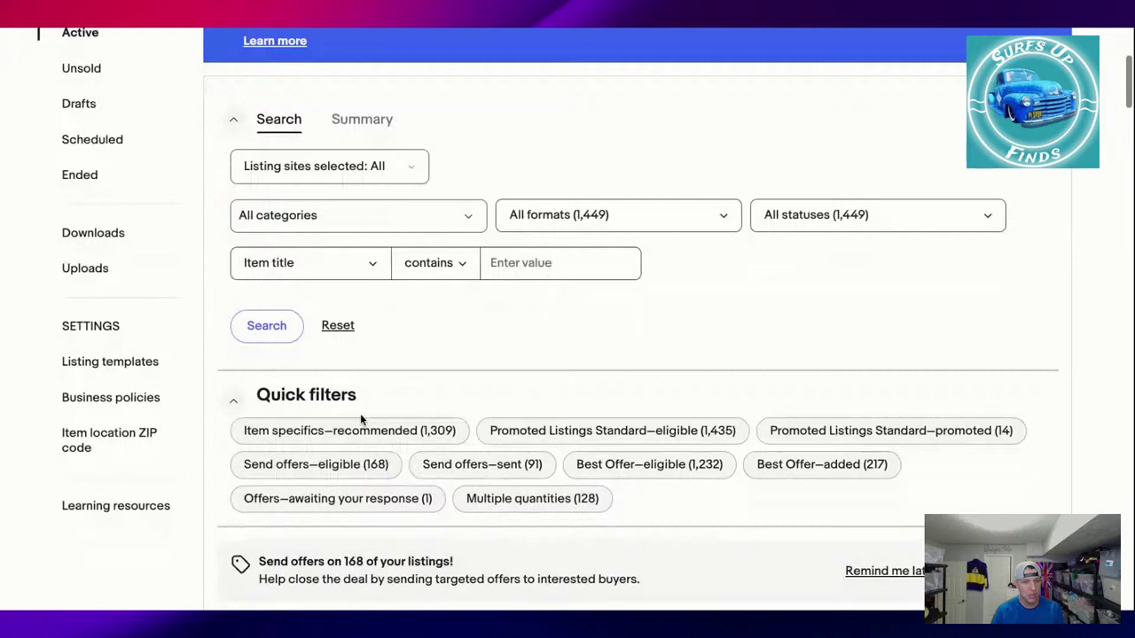
{"action": "scroll", "coordinate": [256, 461], "scroll_direction": "down", "scroll_amount": 3}
{"action": "left_click", "coordinate": [259, 450]}
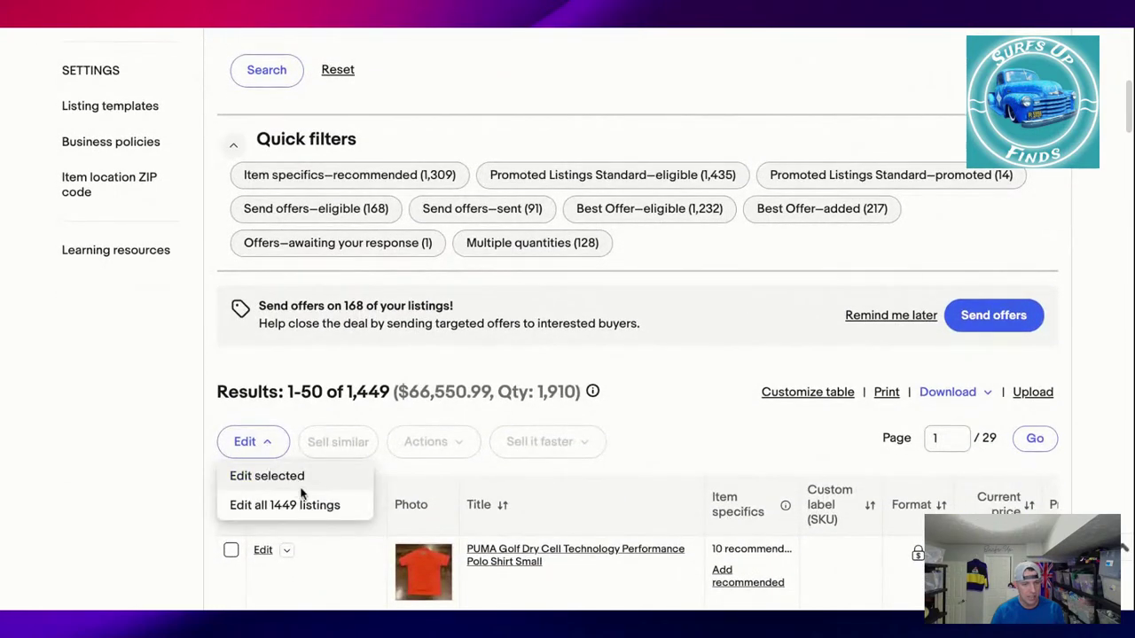
{"action": "left_click", "coordinate": [306, 505]}
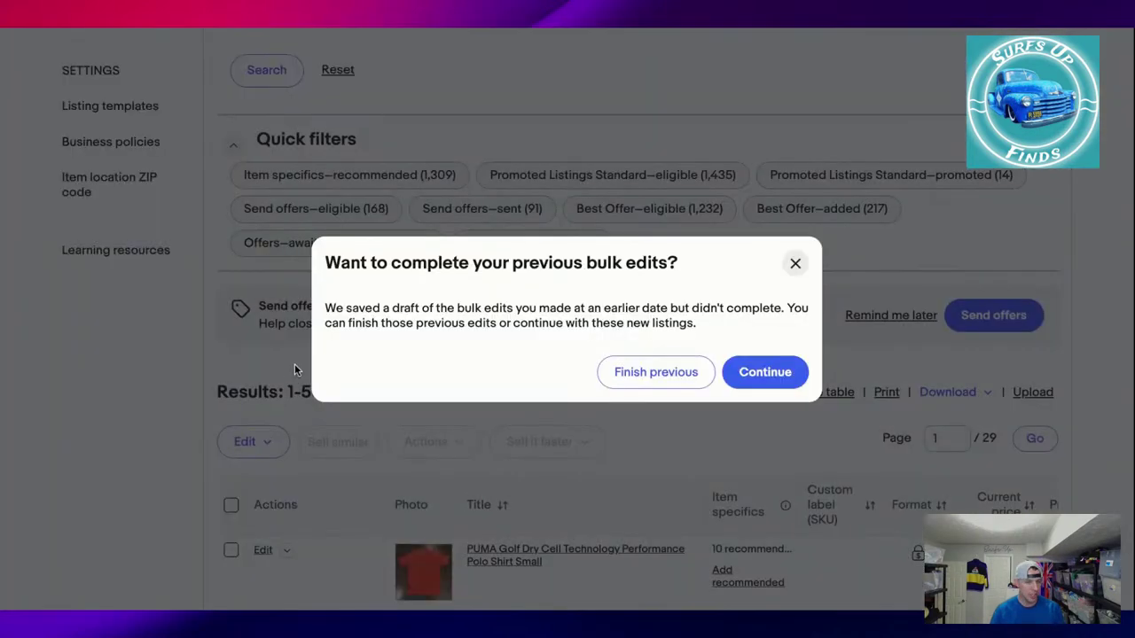
{"action": "left_click", "coordinate": [770, 373]}
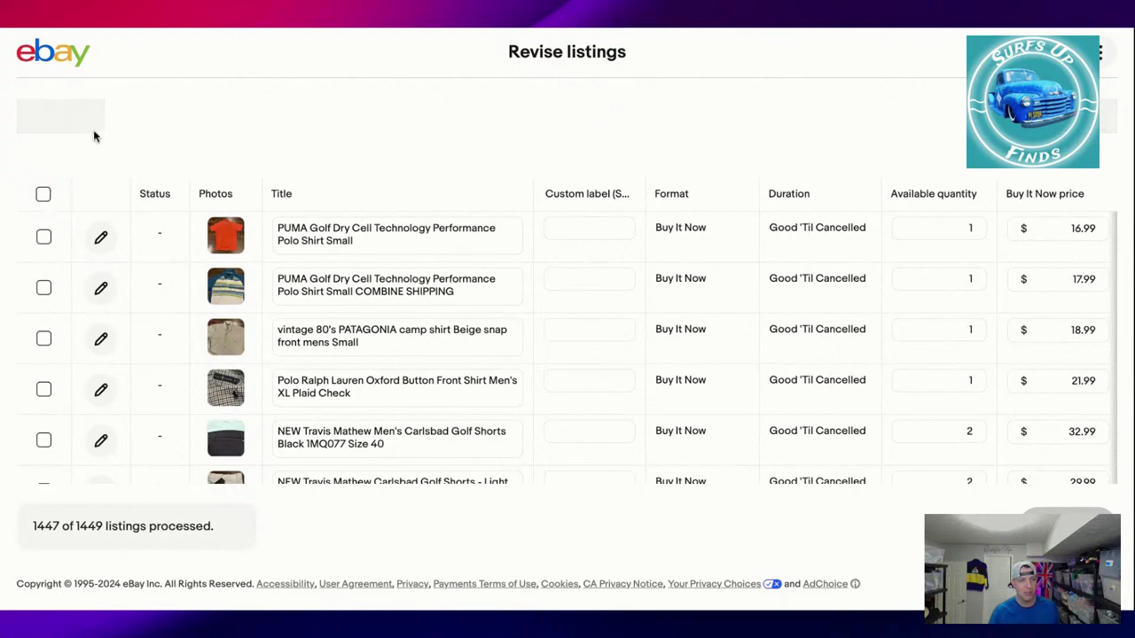
Toggle select-all in the revise table, then close the 'Something went wrong' loading error
{"action": "scroll", "coordinate": [452, 301], "scroll_direction": "down", "scroll_amount": 2}
{"action": "scroll", "coordinate": [451, 310], "scroll_direction": "up", "scroll_amount": 2}
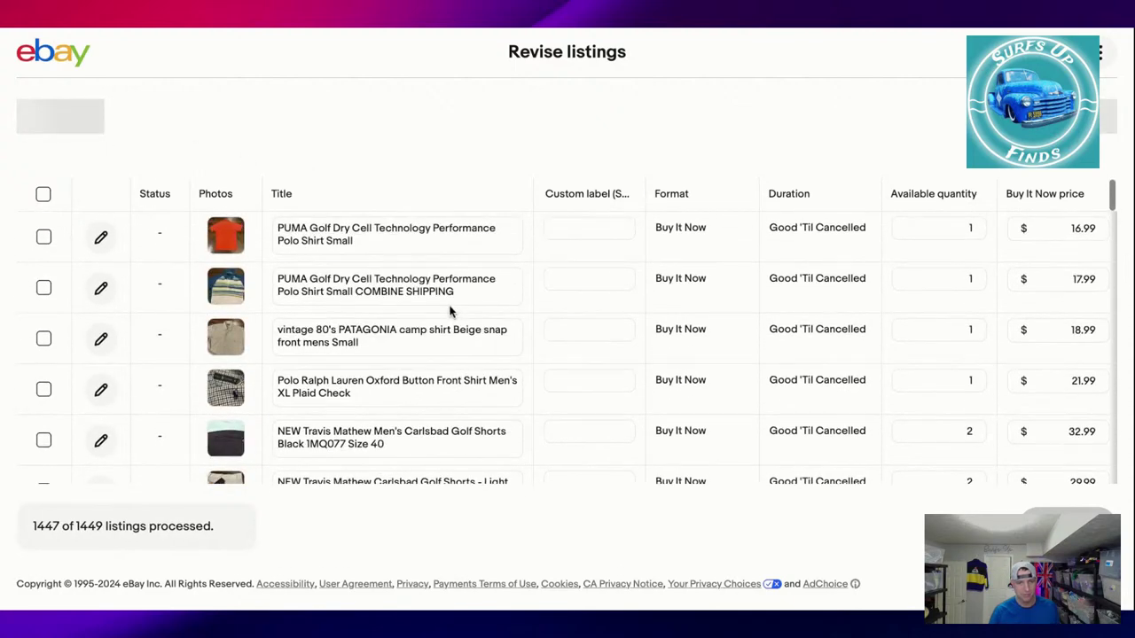
{"action": "left_click", "coordinate": [43, 194]}
{"action": "left_click", "coordinate": [42, 193]}
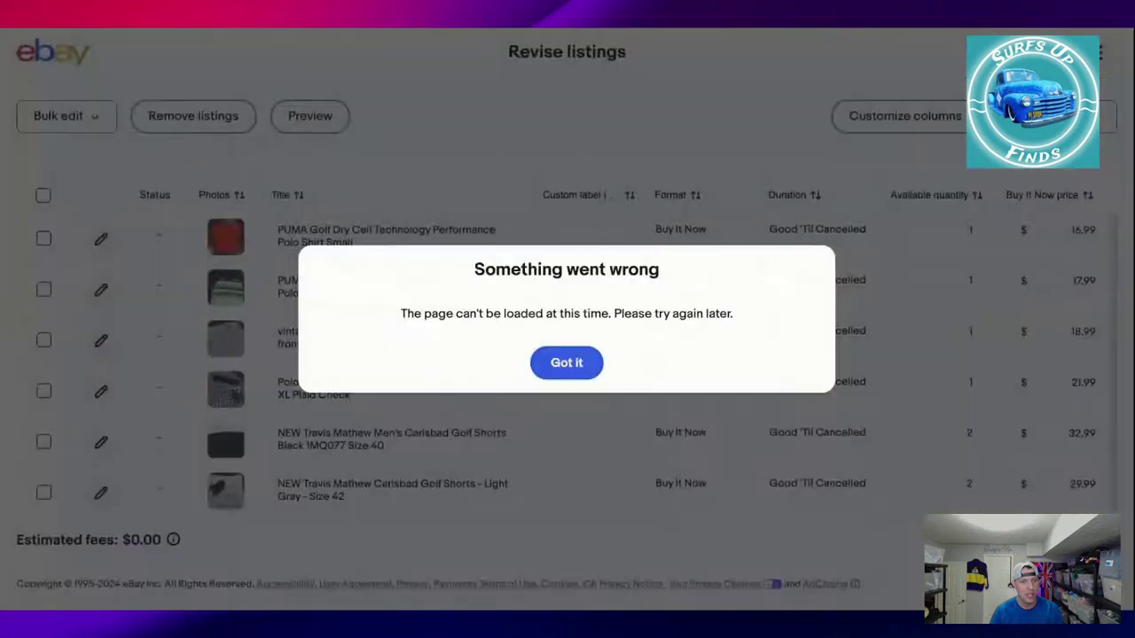
{"action": "left_click", "coordinate": [572, 364]}
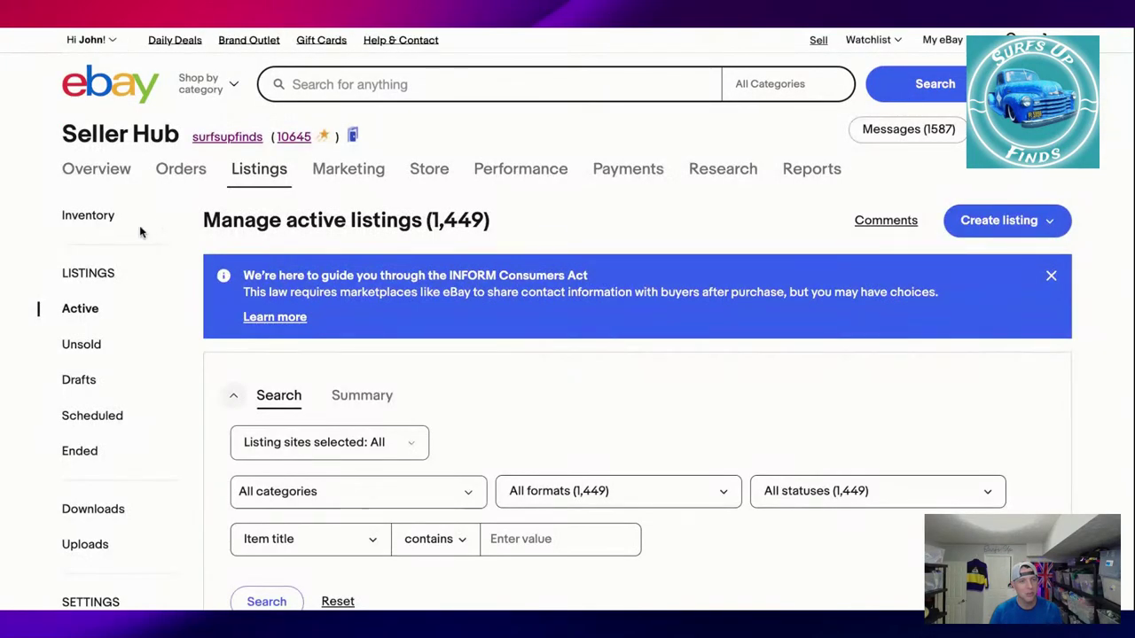
Choose Edit all 1449 listings again from the active listings' Edit menu
{"action": "scroll", "coordinate": [772, 185], "scroll_direction": "down", "scroll_amount": 7}
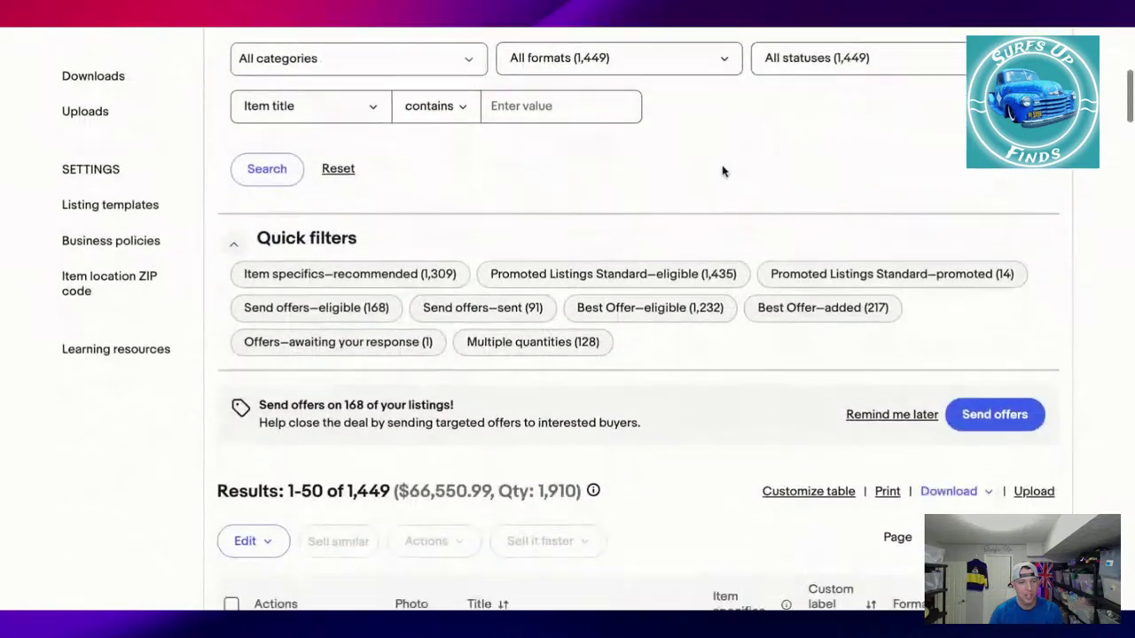
{"action": "scroll", "coordinate": [713, 182], "scroll_direction": "down", "scroll_amount": 2}
{"action": "left_click", "coordinate": [251, 194]}
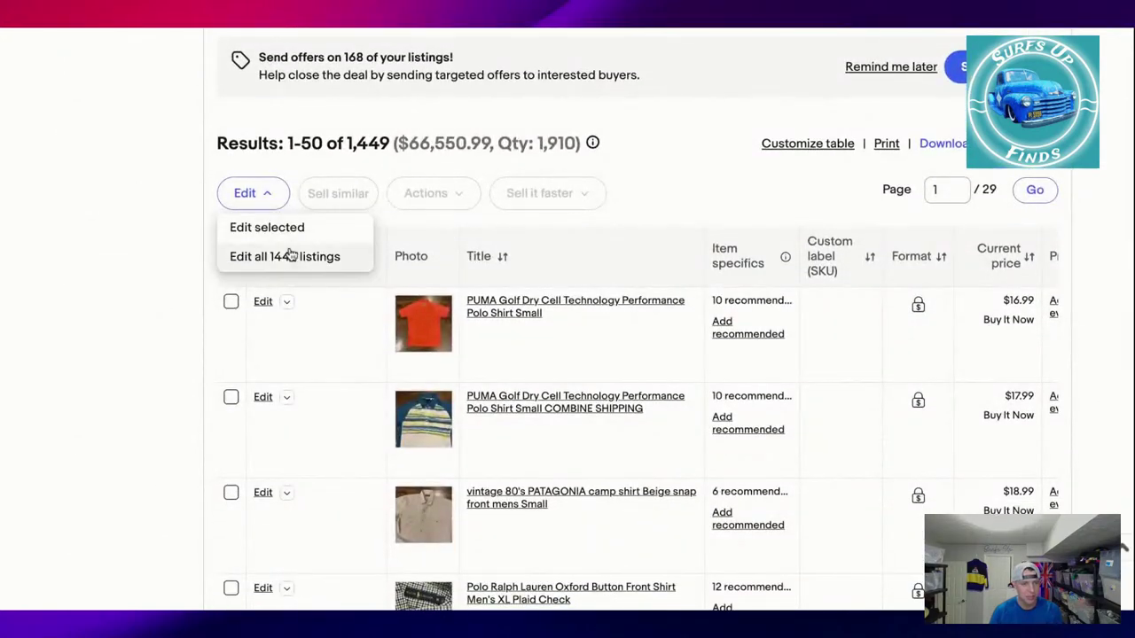
{"action": "left_click", "coordinate": [330, 257]}
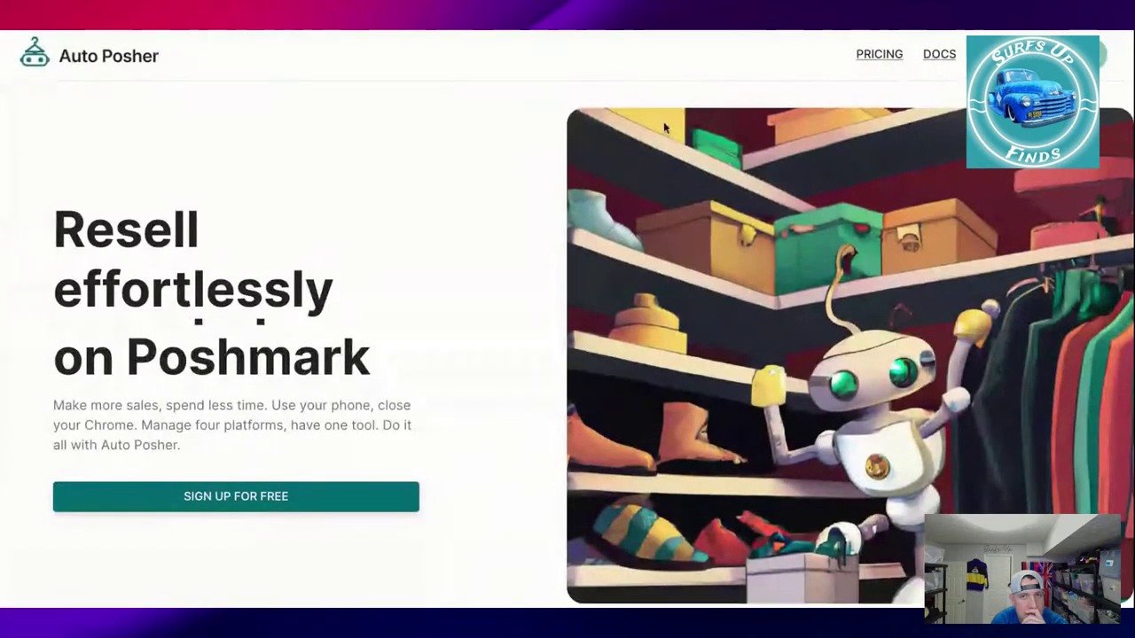
Go to the Auto Posher Inventory of synced items from the account menu
{"action": "left_click", "coordinate": [1098, 55]}
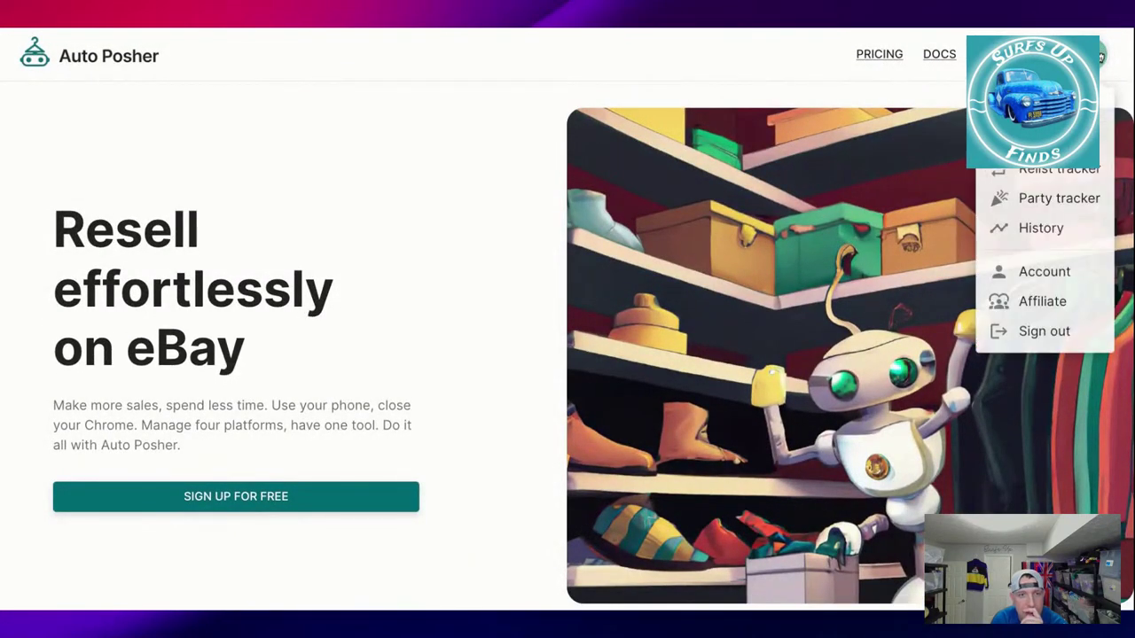
{"action": "left_click", "coordinate": [1037, 109]}
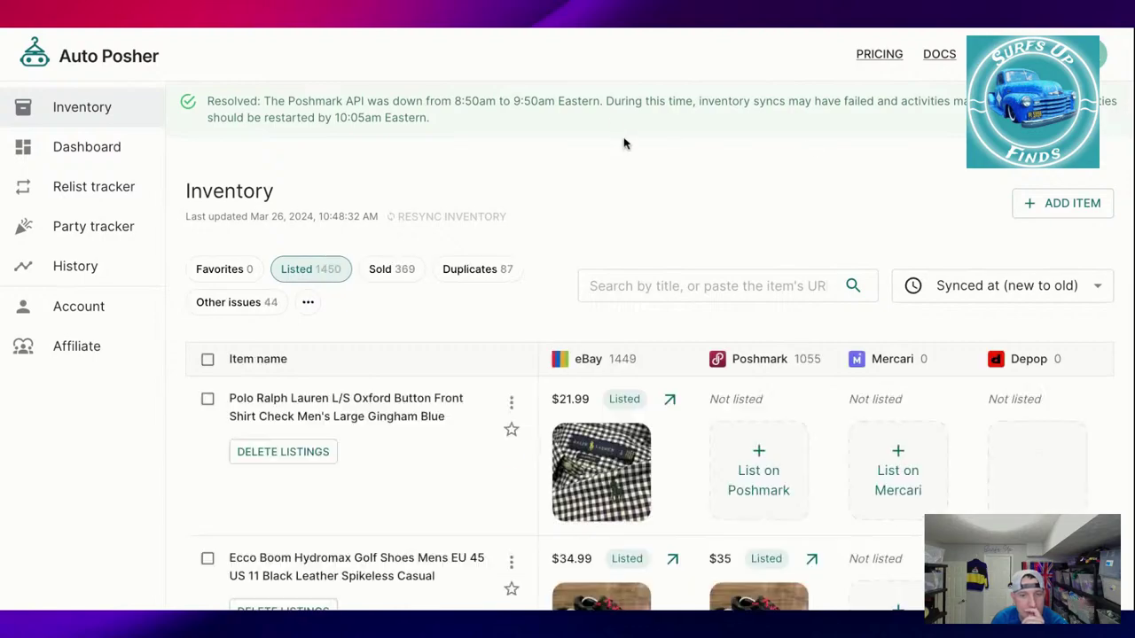
{"action": "scroll", "coordinate": [666, 254], "scroll_direction": "down", "scroll_amount": 10}
{"action": "scroll", "coordinate": [673, 258], "scroll_direction": "up", "scroll_amount": 2}
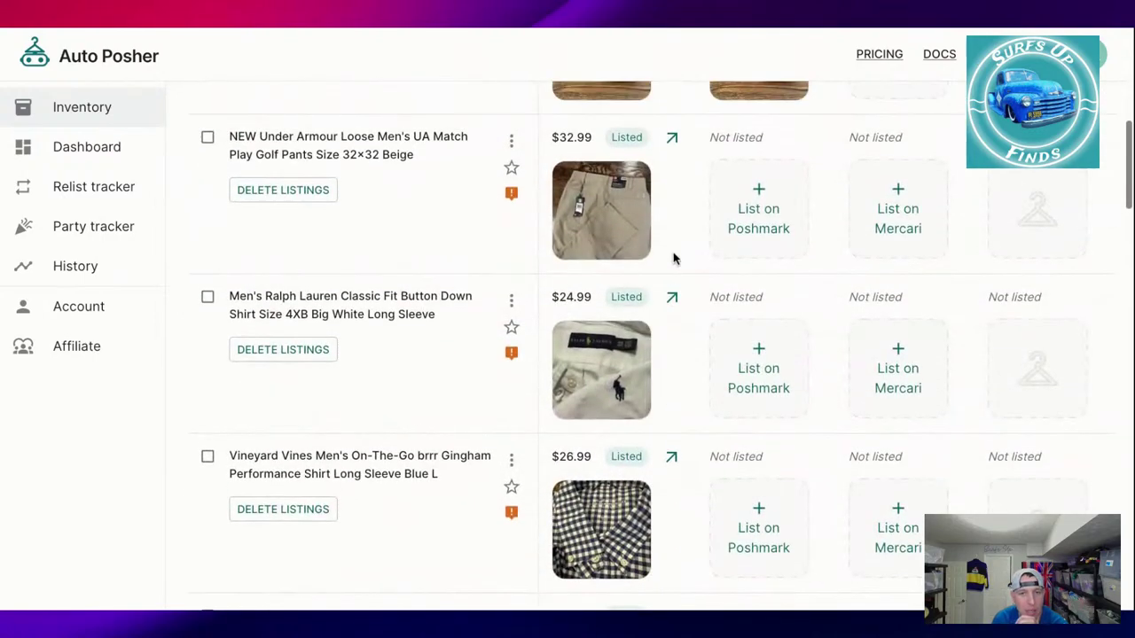
List the Under Armour golf pants on Poshmark, keeping only the thank-you paragraph as description
{"action": "left_click", "coordinate": [779, 230]}
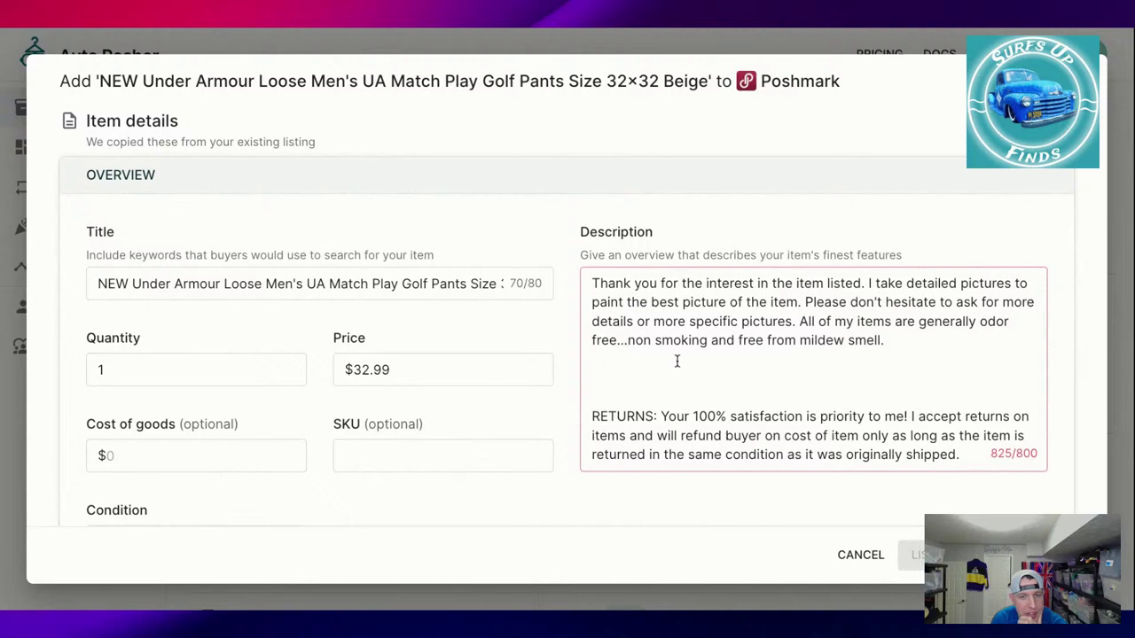
{"action": "left_click_drag", "start_coordinate": [676, 361], "coordinate": [730, 555]}
{"action": "scroll", "coordinate": [703, 489], "scroll_direction": "up", "scroll_amount": 6}
{"action": "scroll", "coordinate": [703, 484], "scroll_direction": "up", "scroll_amount": 3}
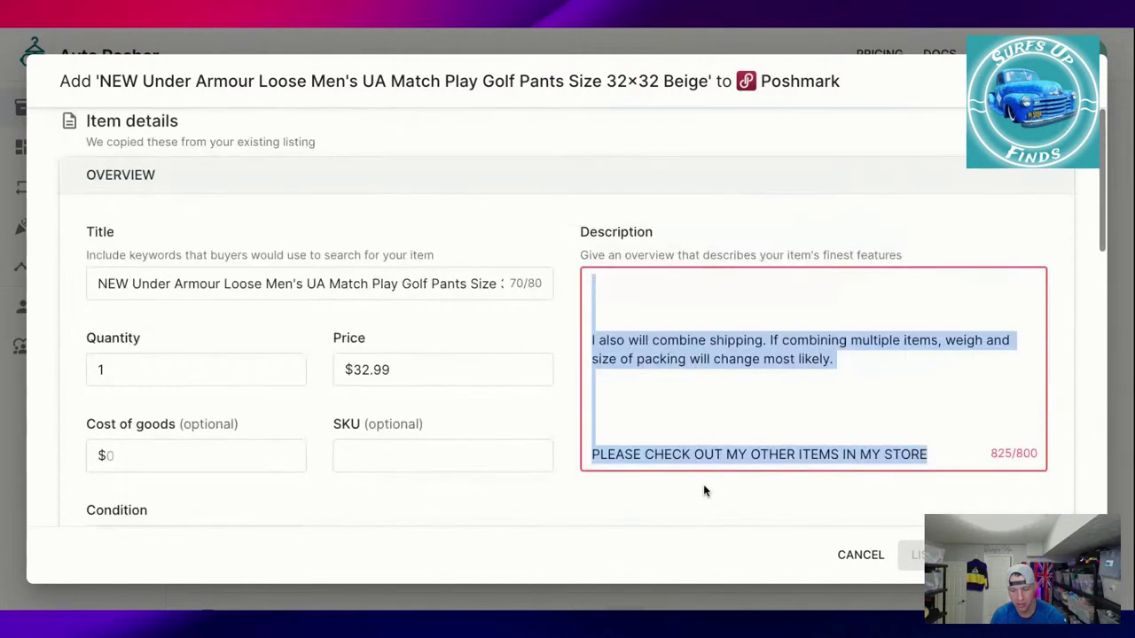
{"action": "key", "text": "BackSpace"}
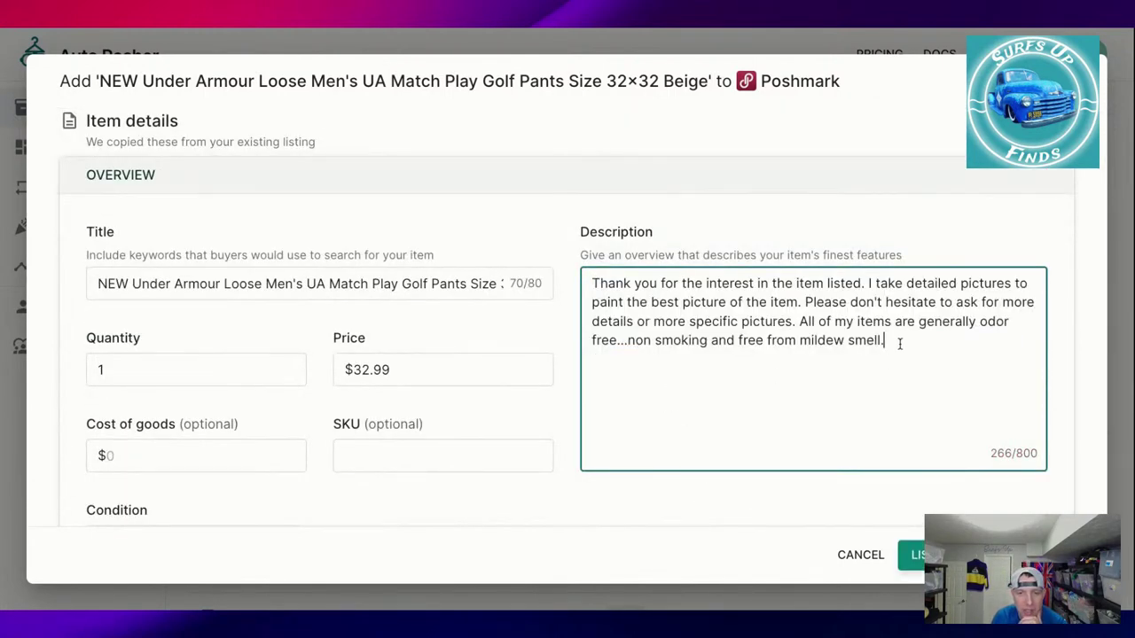
{"action": "left_click_drag", "start_coordinate": [899, 344], "coordinate": [573, 268]}
{"action": "key", "text": "ctrl+c"}
{"action": "left_click", "coordinate": [774, 368]}
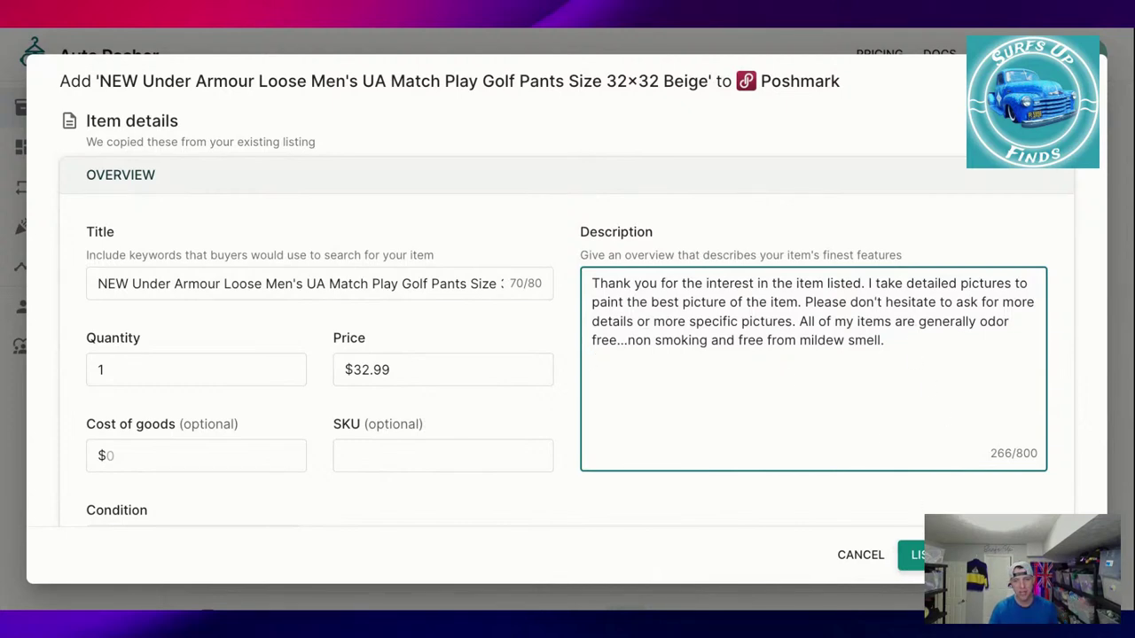
{"action": "left_click", "coordinate": [914, 554]}
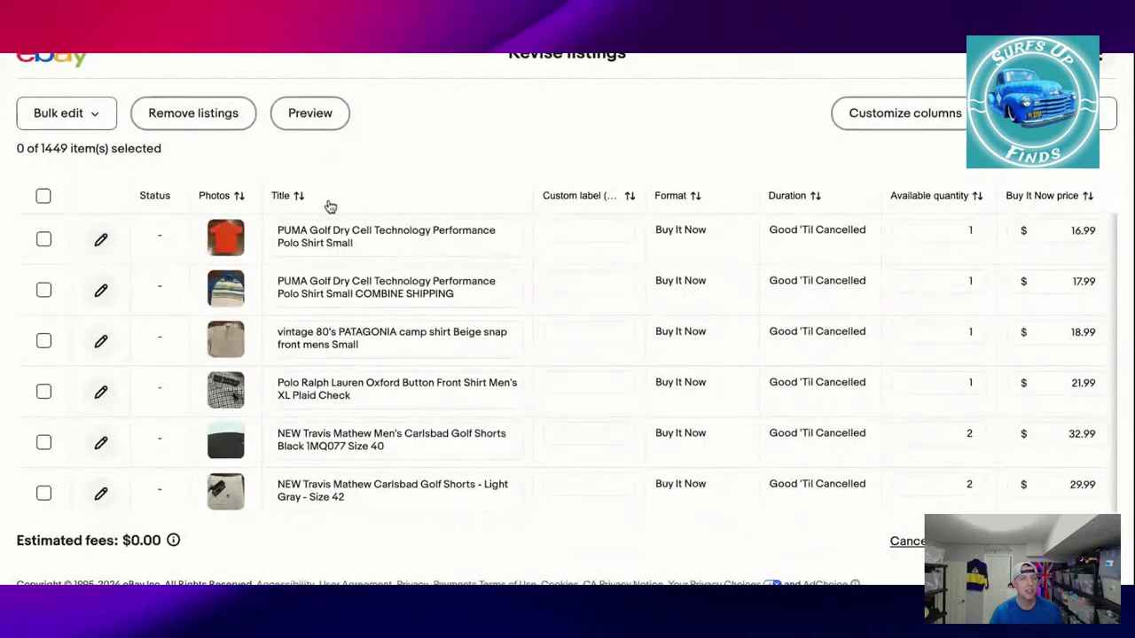
Select all 1449 listings and set up a bulk 'Change to' edit of the item description
{"action": "left_click", "coordinate": [44, 196]}
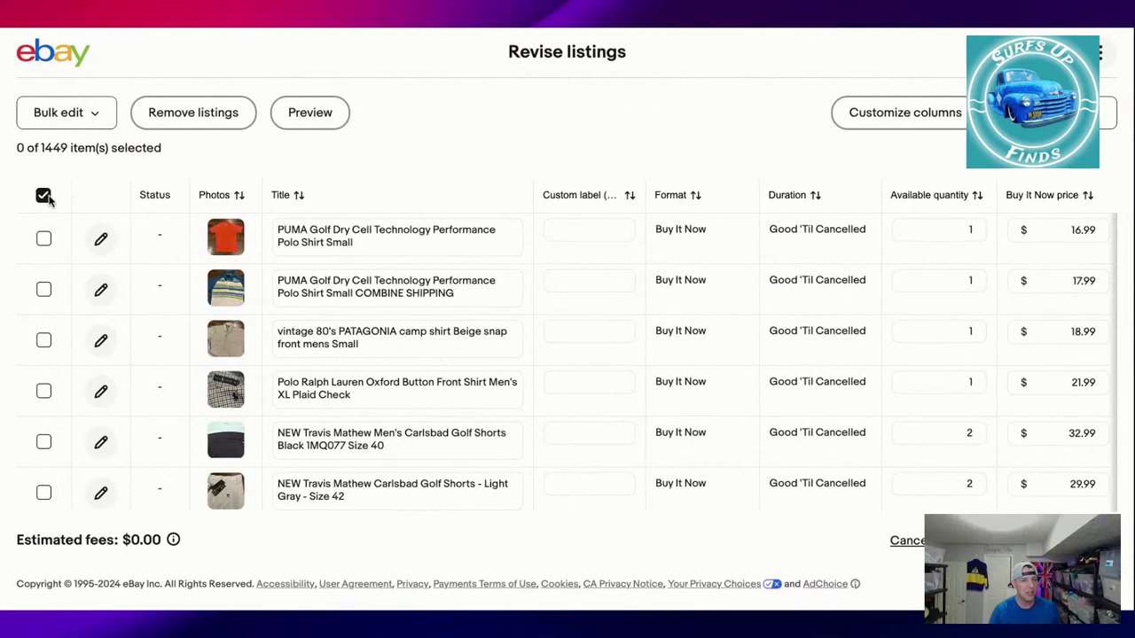
{"action": "left_click", "coordinate": [96, 117]}
{"action": "scroll", "coordinate": [104, 334], "scroll_direction": "down", "scroll_amount": 3}
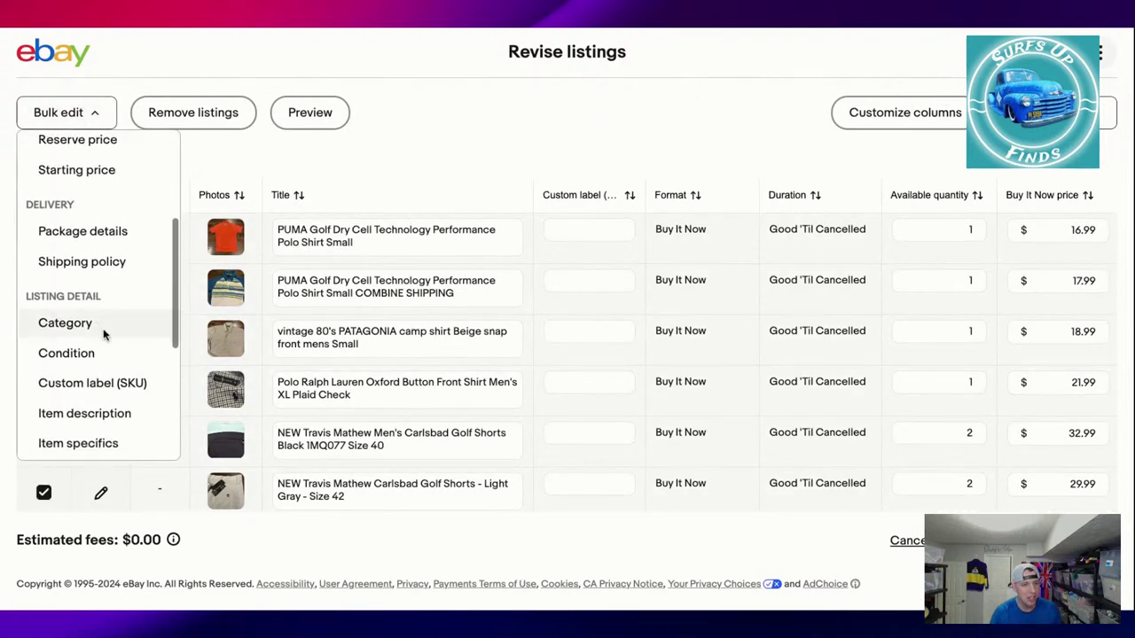
{"action": "scroll", "coordinate": [104, 334], "scroll_direction": "down", "scroll_amount": 3}
{"action": "left_click", "coordinate": [116, 247]}
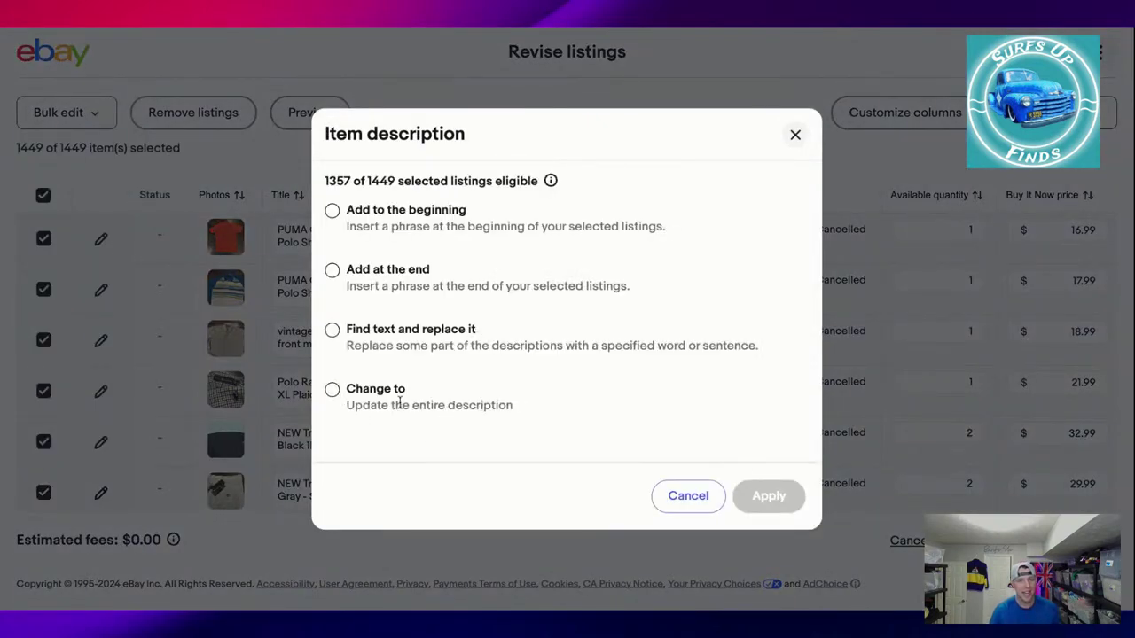
{"action": "left_click", "coordinate": [333, 390]}
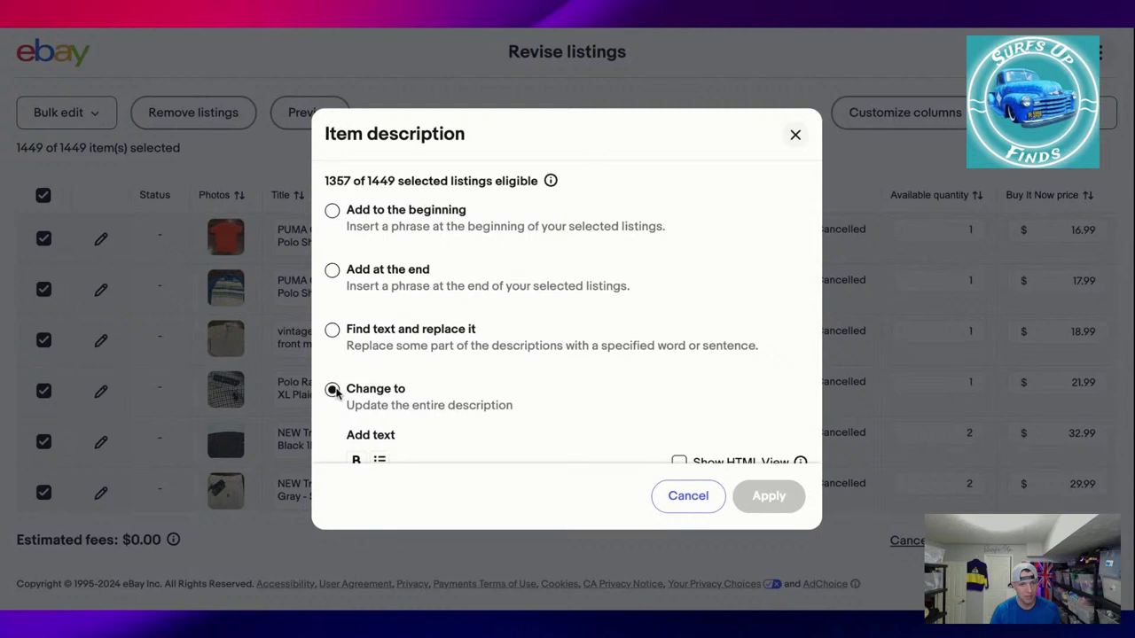
{"action": "scroll", "coordinate": [503, 393], "scroll_direction": "down", "scroll_amount": 2}
Paste the thank-you paragraph as the new description, apply it, and submit all 1449 listings
{"action": "left_click", "coordinate": [496, 363]}
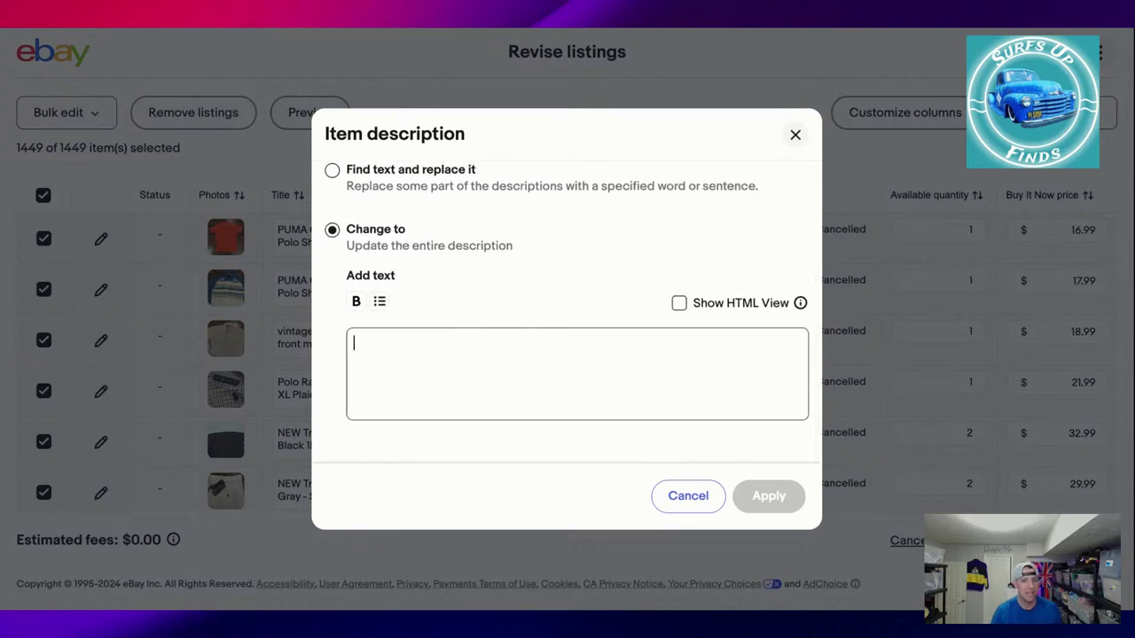
{"action": "key", "text": "ctrl+v"}
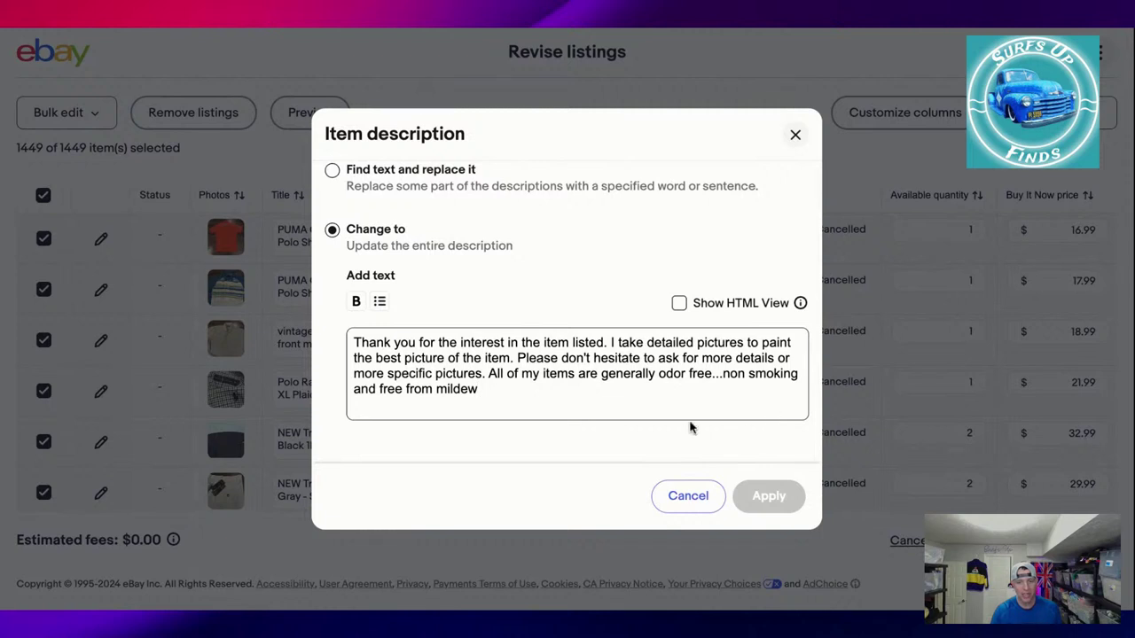
{"action": "left_click", "coordinate": [606, 477]}
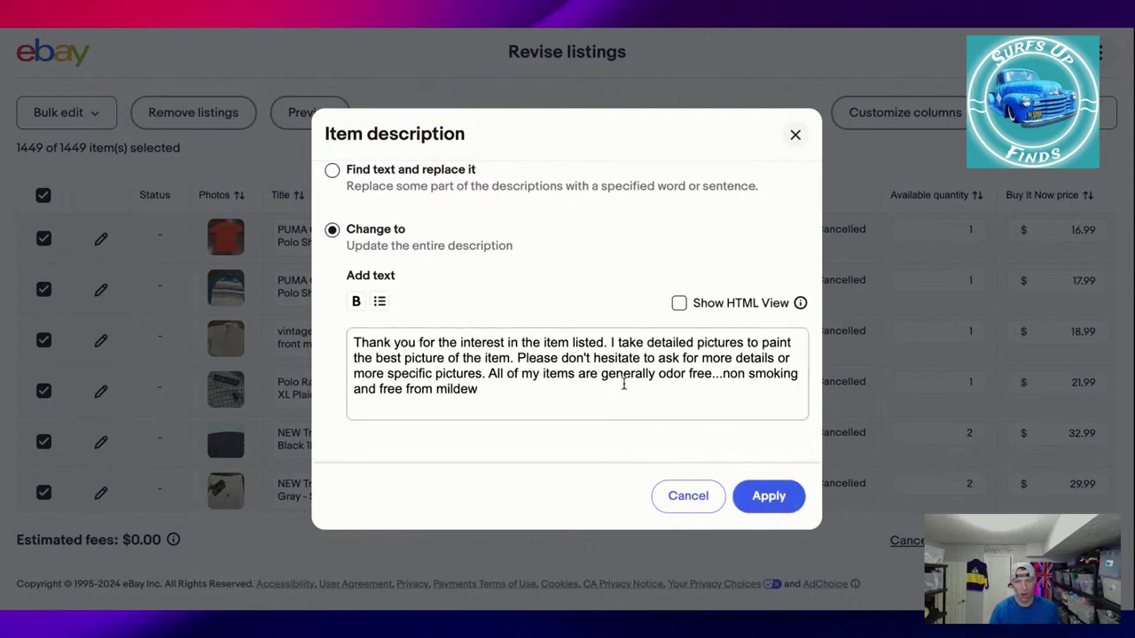
{"action": "left_click", "coordinate": [769, 498]}
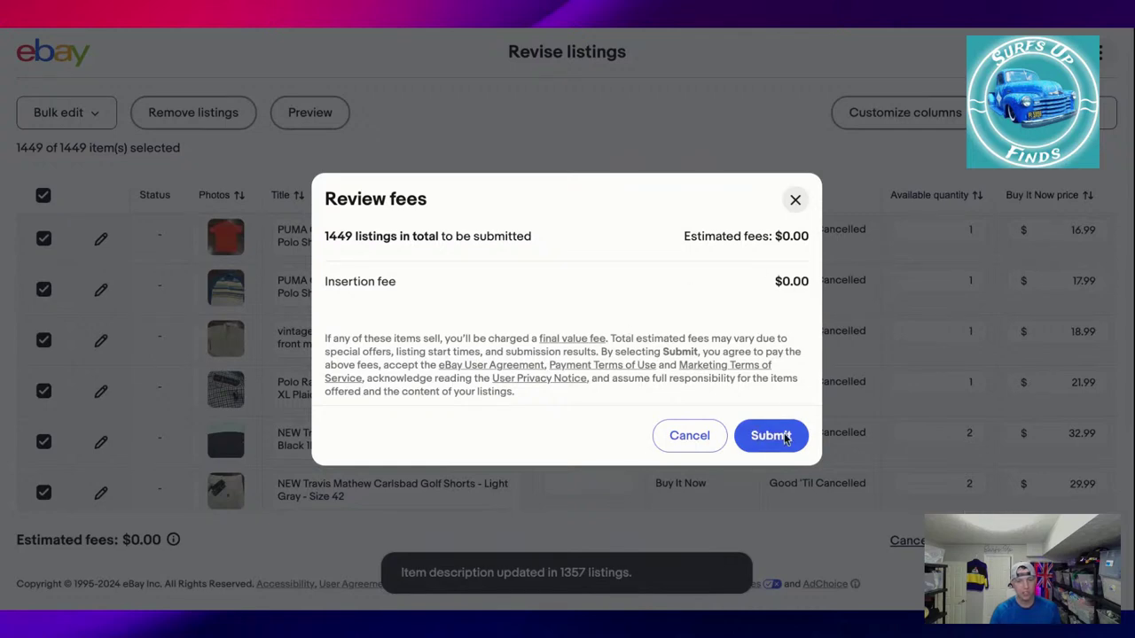
{"action": "left_click", "coordinate": [785, 436]}
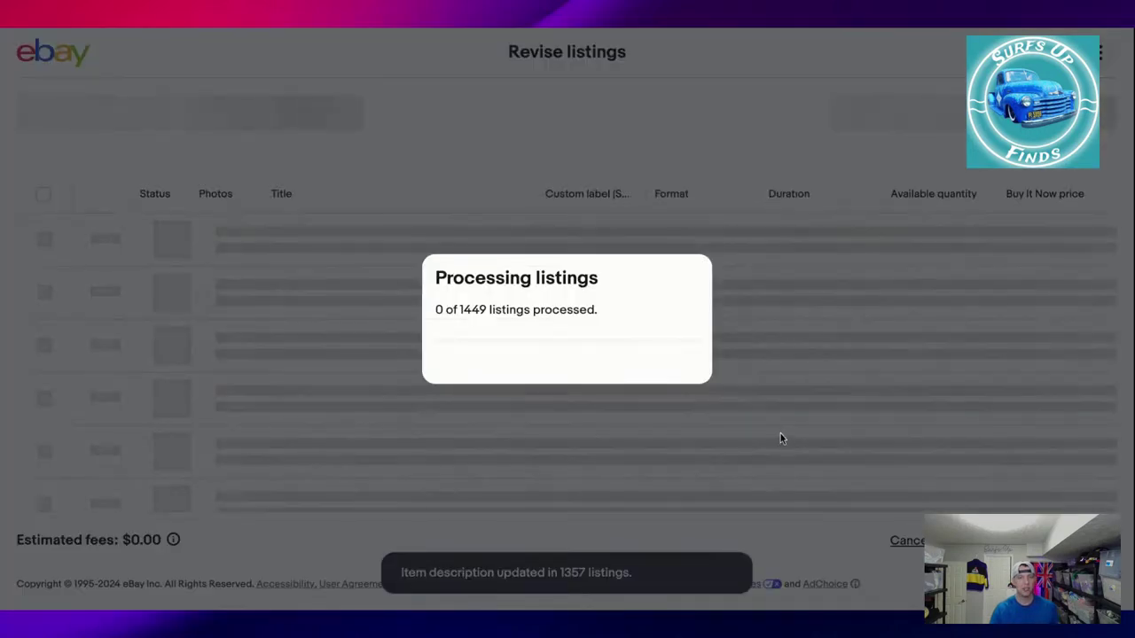